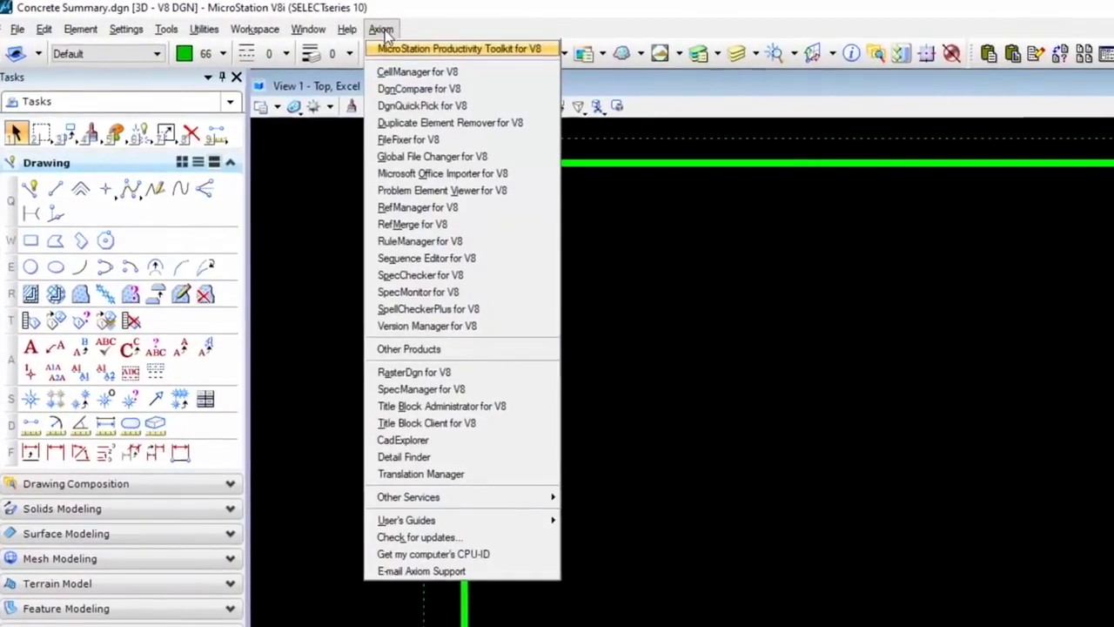
Load the Microsoft Office Importer for V8 tools and float their toolbar over the drawing
click(382, 29)
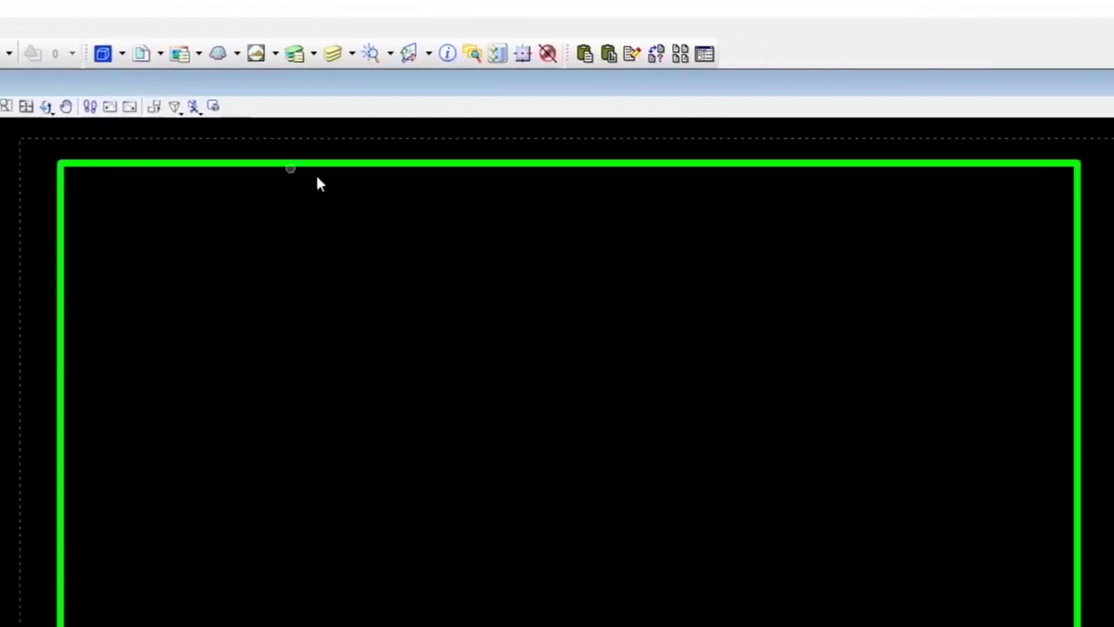
mouse_move(572, 53)
mouse_down()
mouse_move(568, 93)
mouse_move(470, 194)
mouse_up()
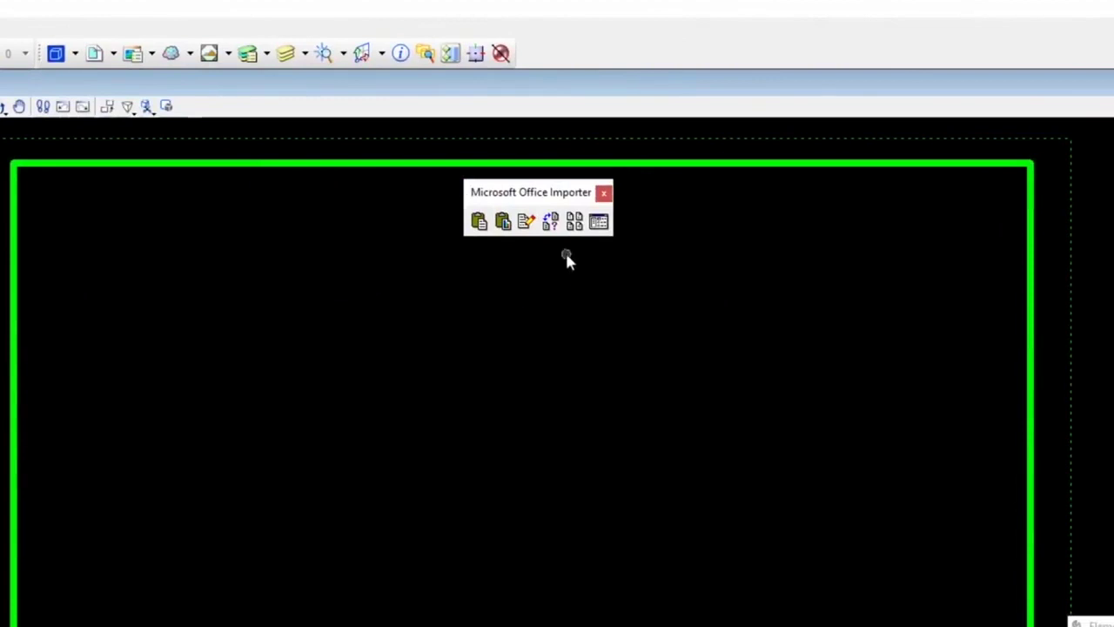
drag(500, 196, 563, 59)
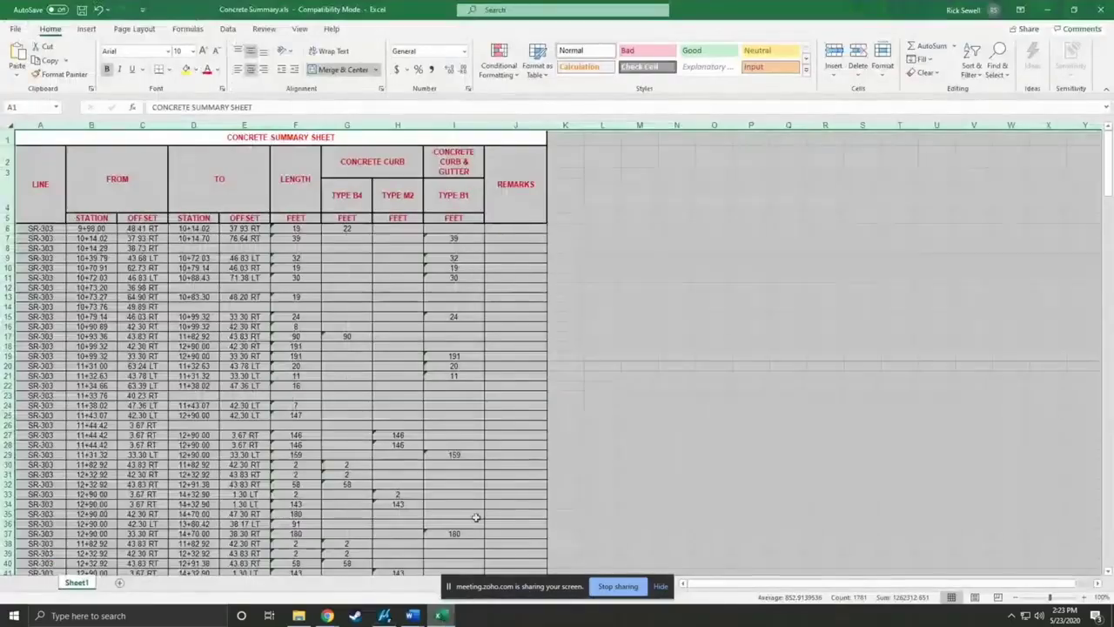
Copy the Excel Concrete Summary table A1:J288, through the TOTAL row, and return to MicroStation
click(260, 228)
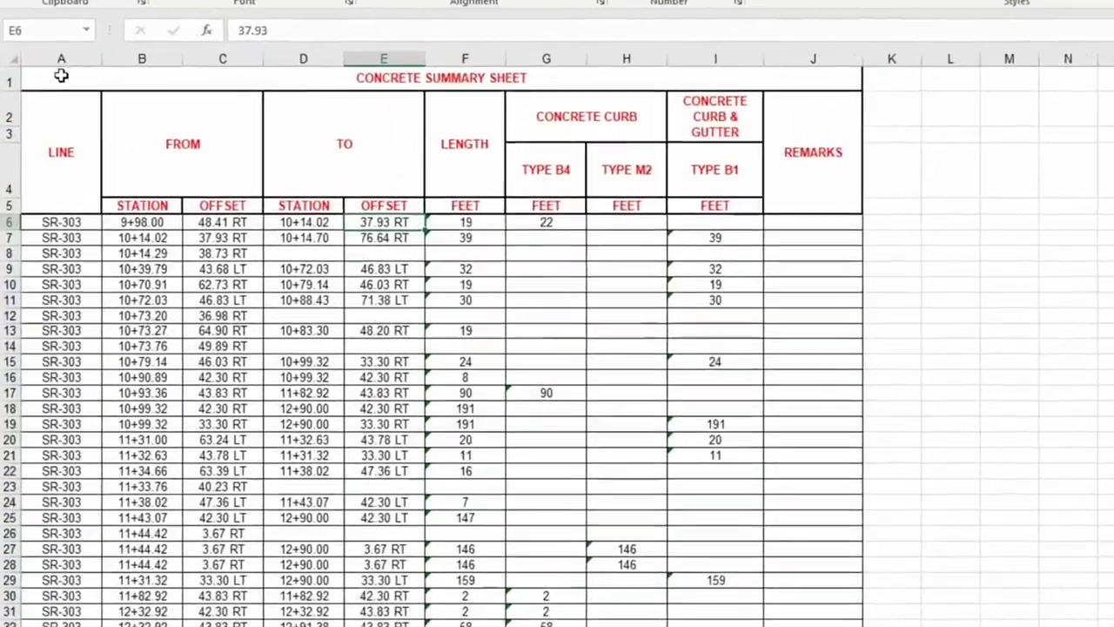
drag(60, 76, 522, 162)
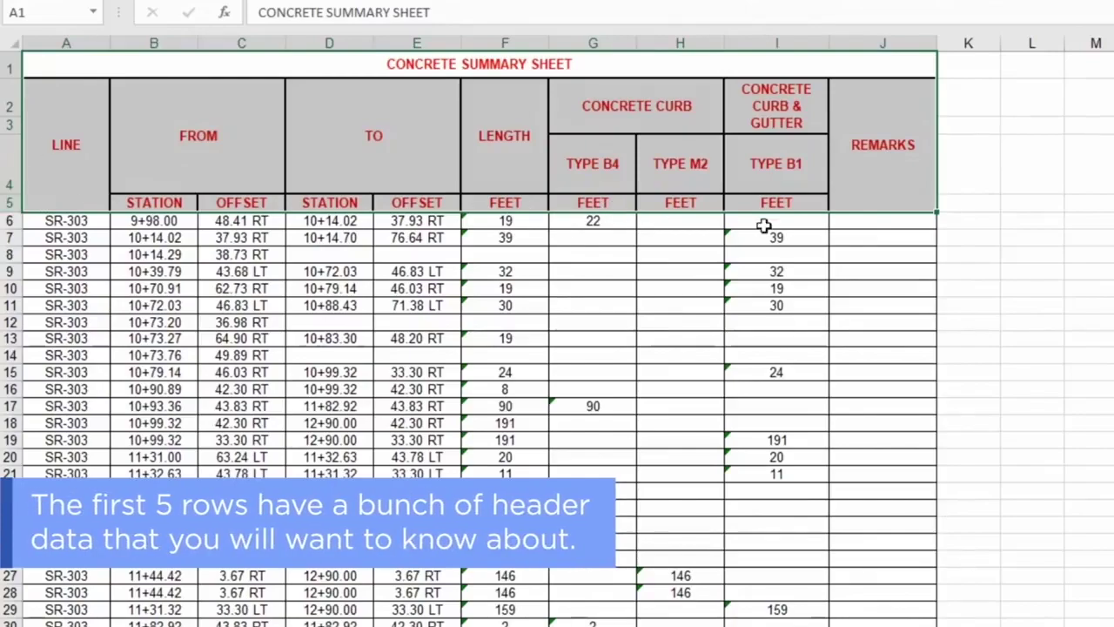
click(347, 124)
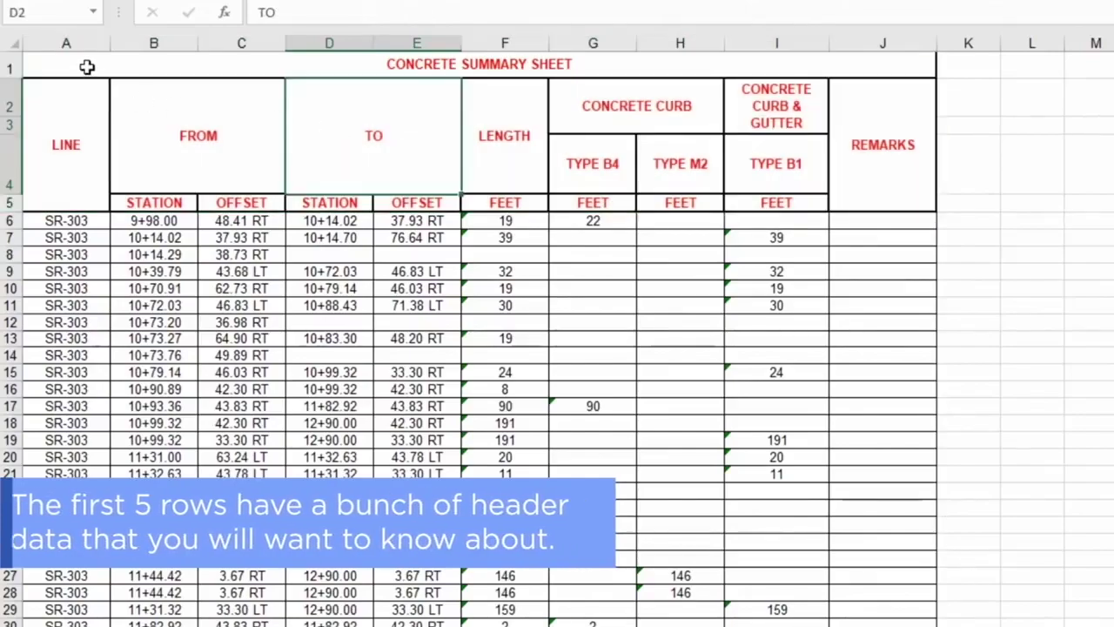
drag(92, 67, 414, 543)
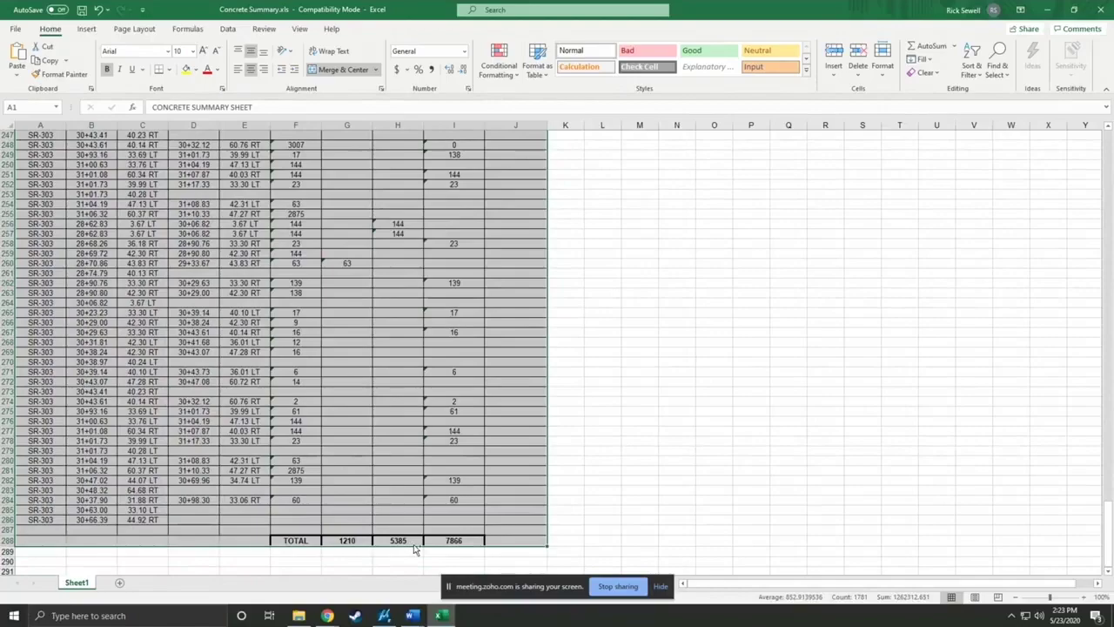
key(ctrl+c)
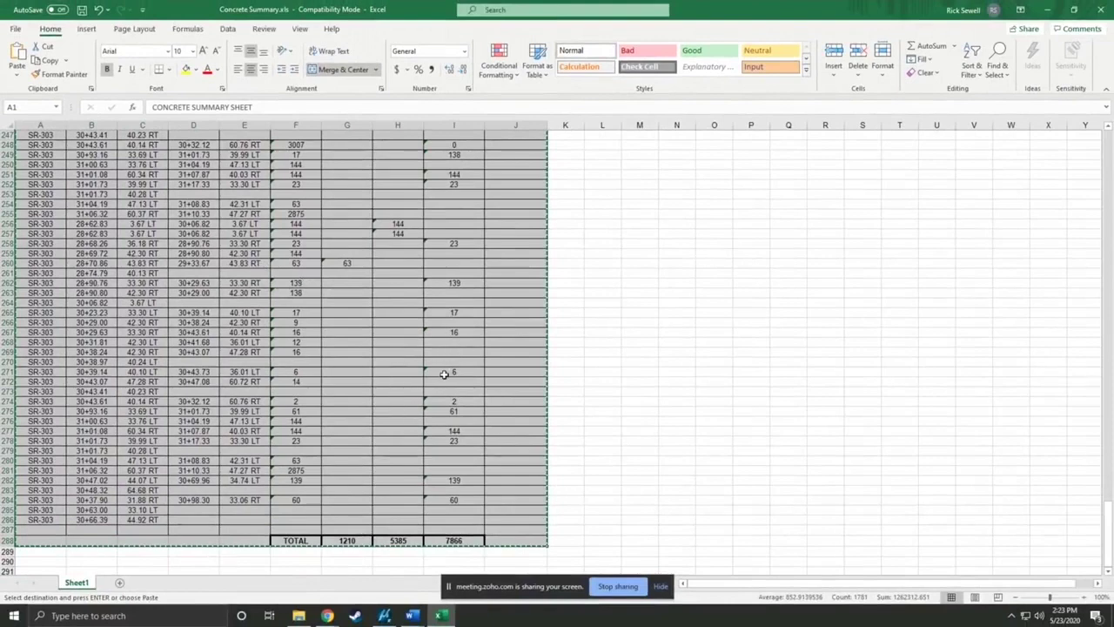
click(389, 617)
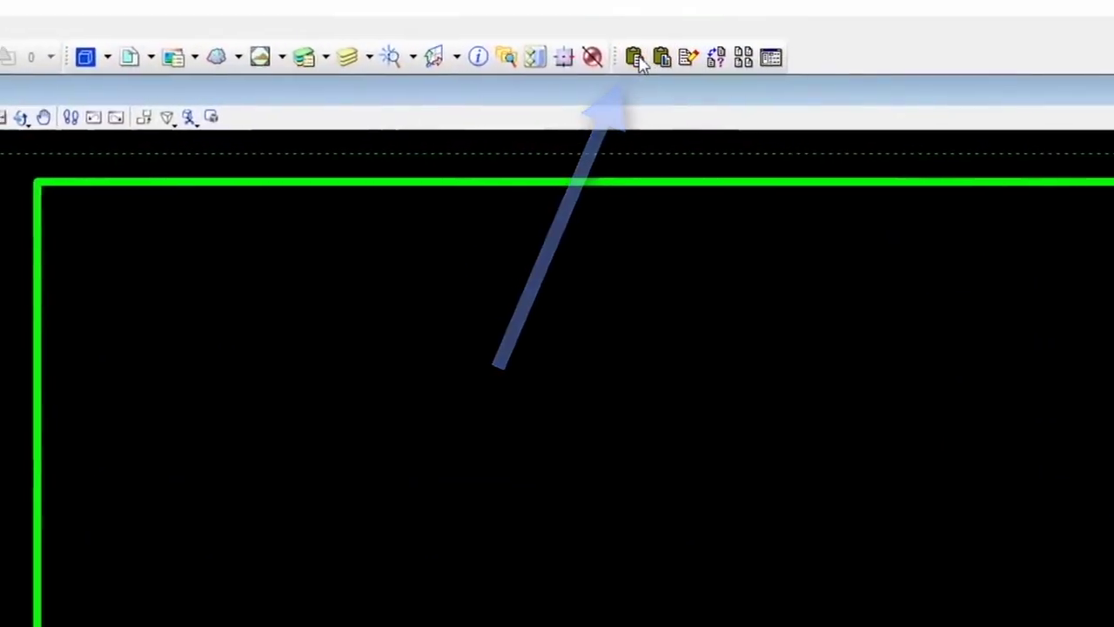
Start the Office Importer paste to show the Paste Excel data dialog, with 1.0 linked text
click(798, 59)
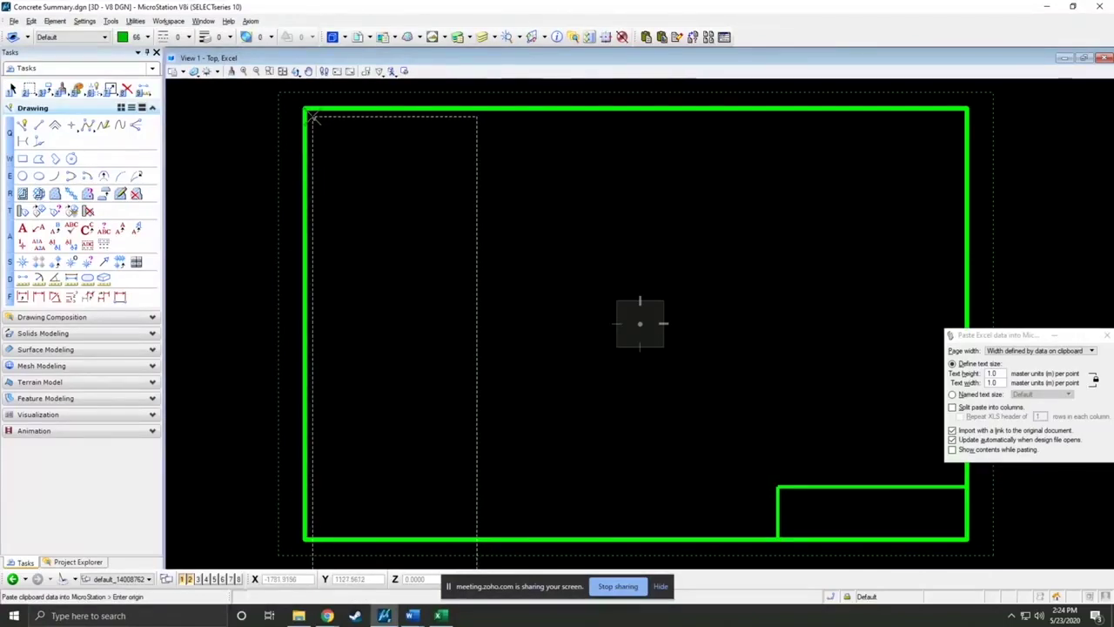
scroll(312, 116, down, 5)
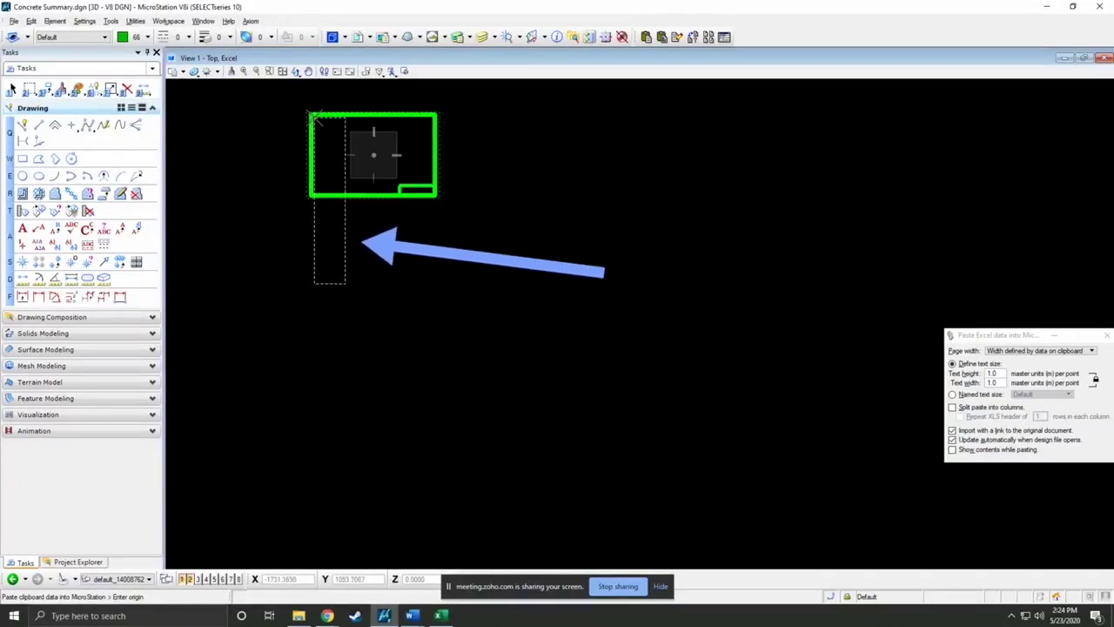
scroll(316, 119, up, 5)
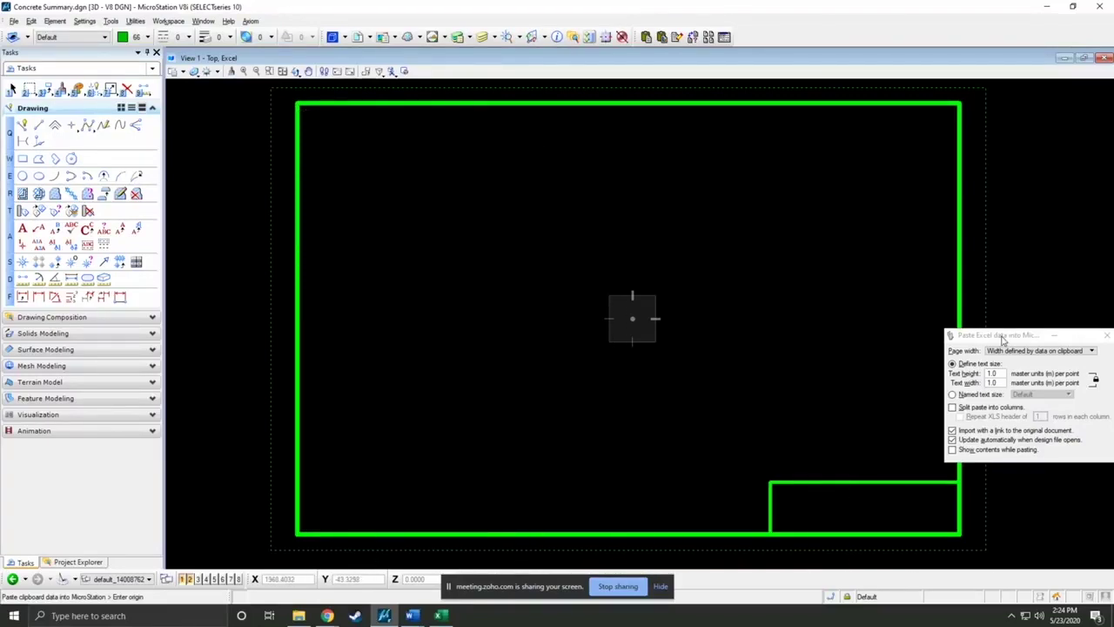
Enable Split paste into columns and Repeat XLS header, with 5 header rows
drag(1003, 340, 766, 270)
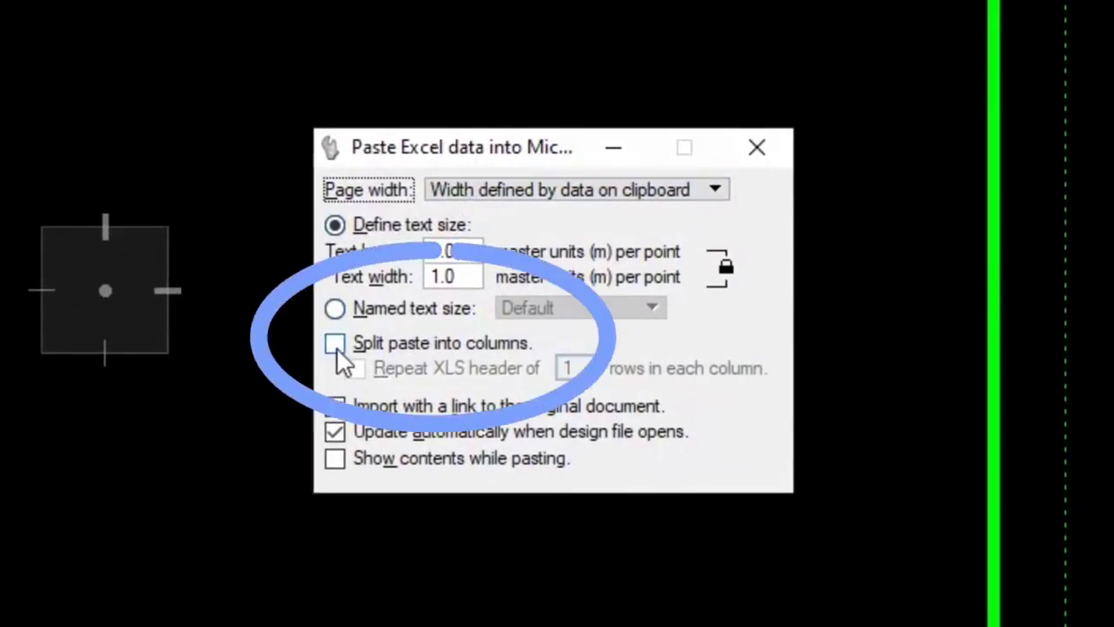
click(336, 345)
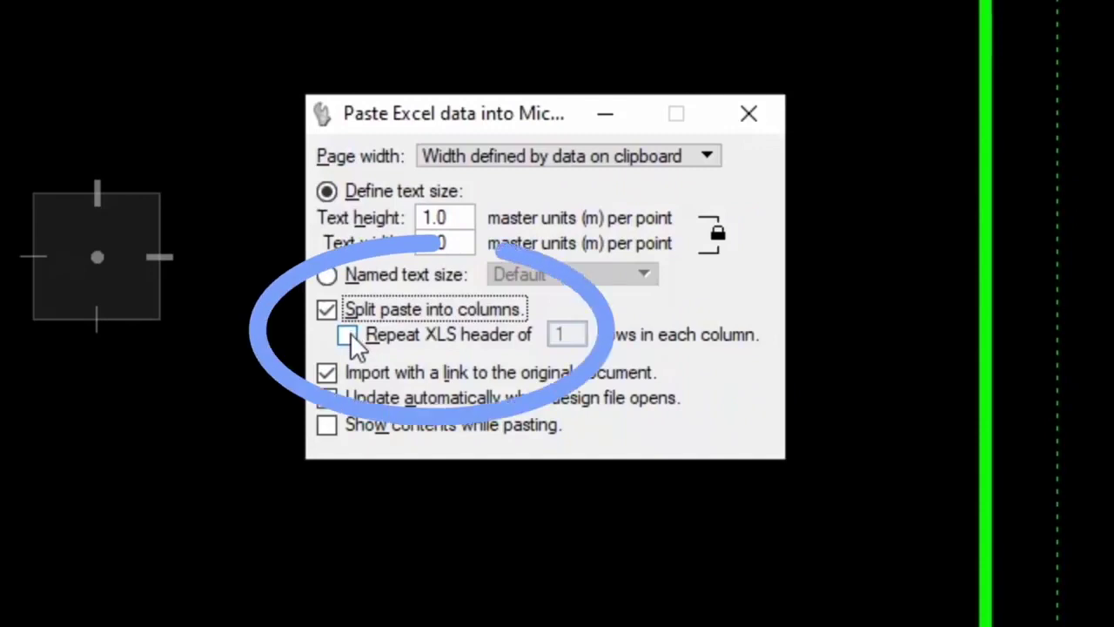
click(349, 335)
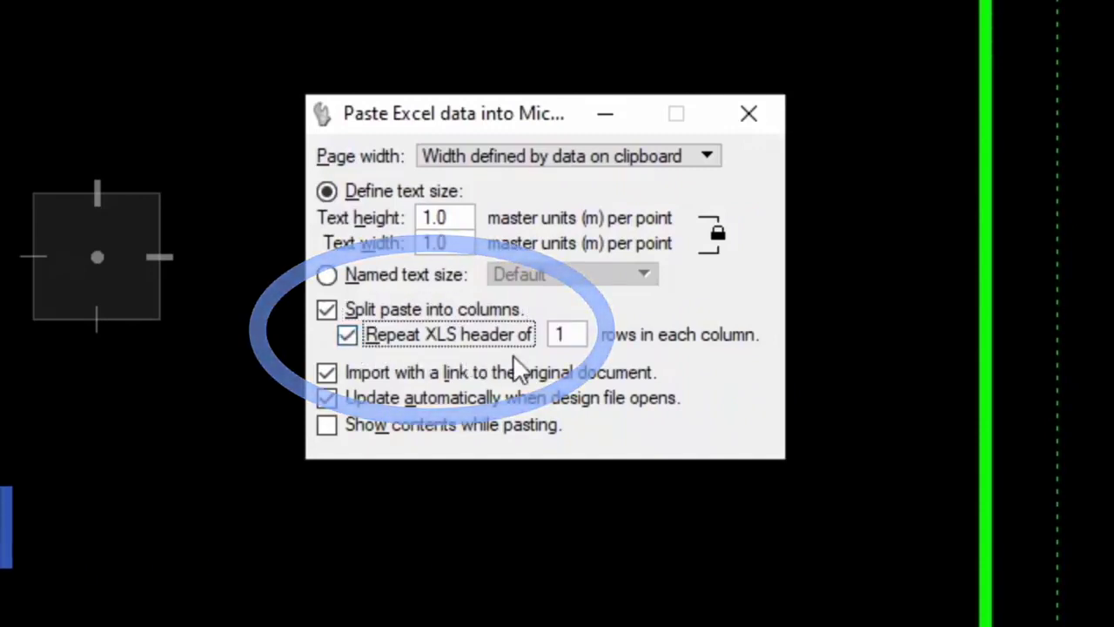
double_click(559, 337)
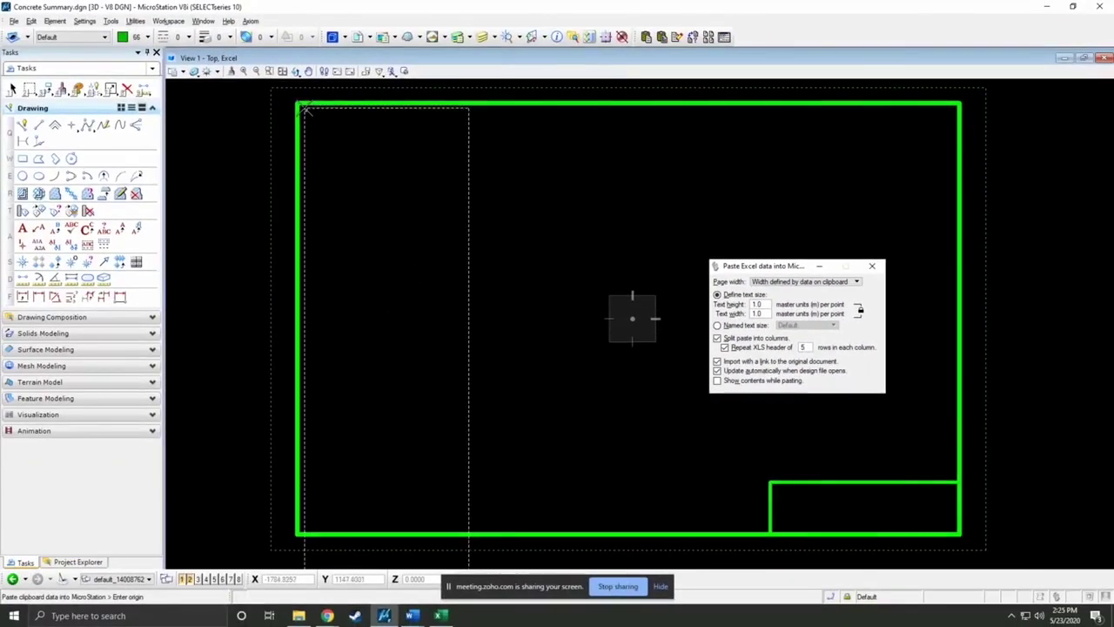
Place the table from the border's top-left corner, with column height reaching near the border bottom
click(305, 108)
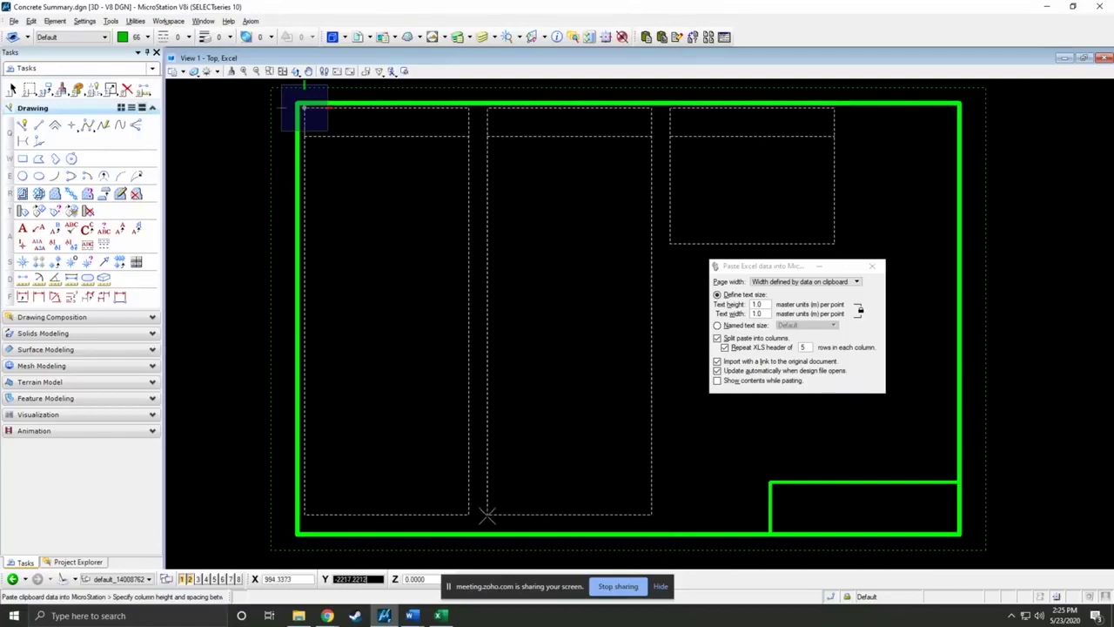
click(508, 517)
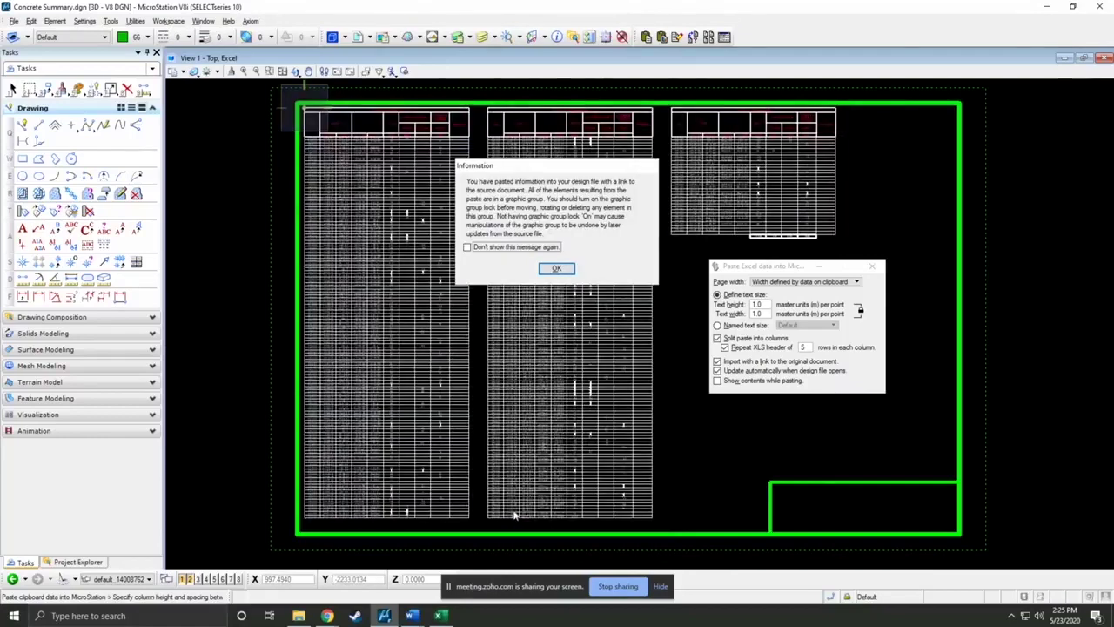
click(555, 266)
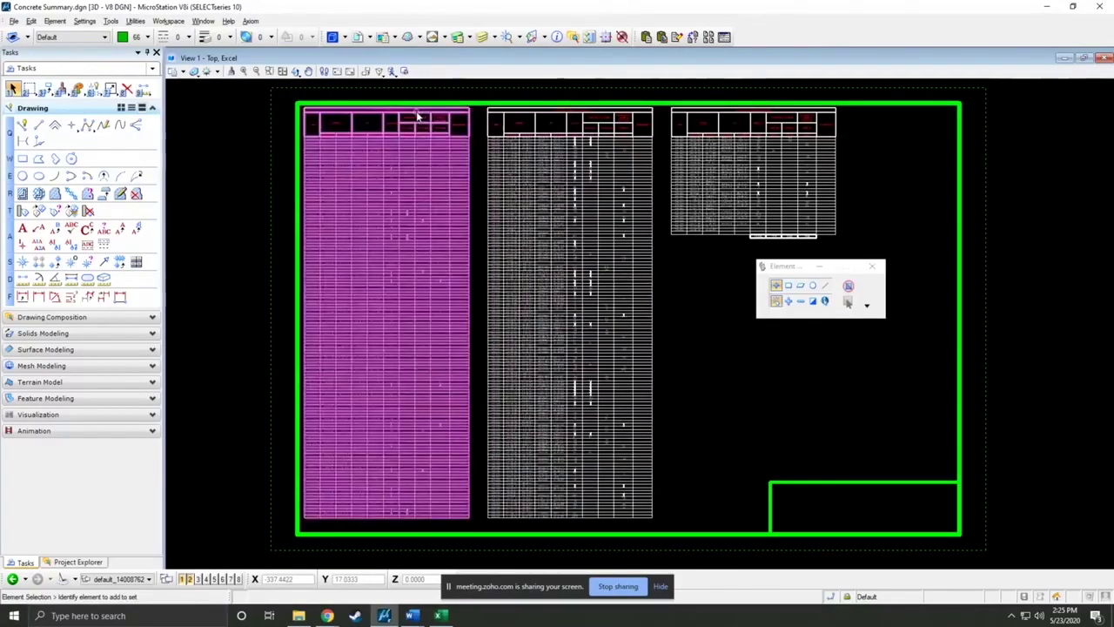
scroll(421, 117, up, 2)
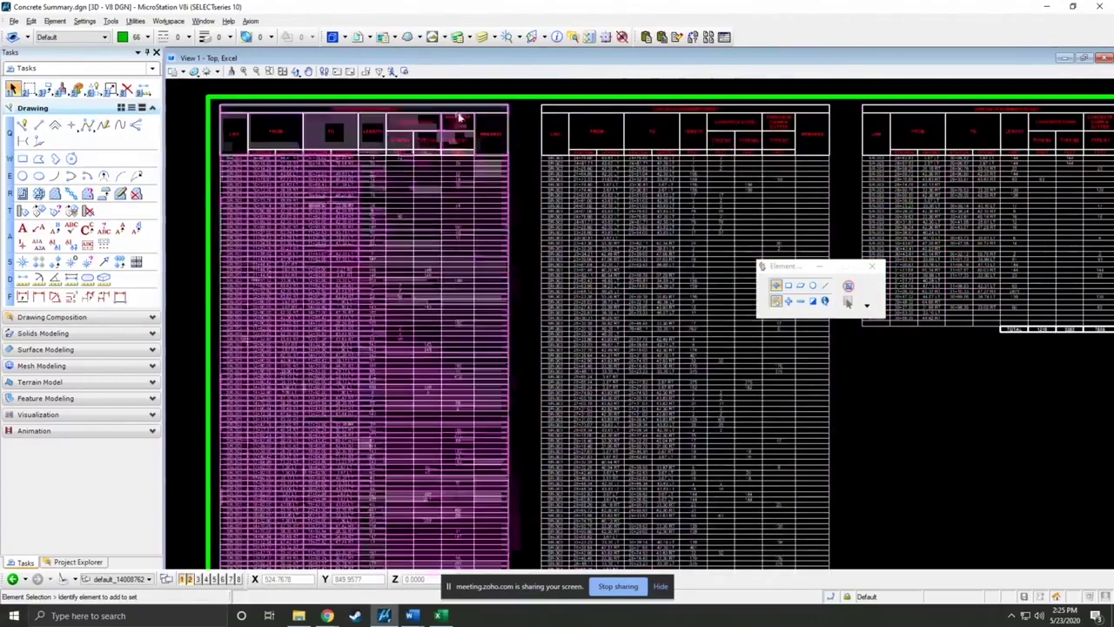
scroll(537, 197, down, 2)
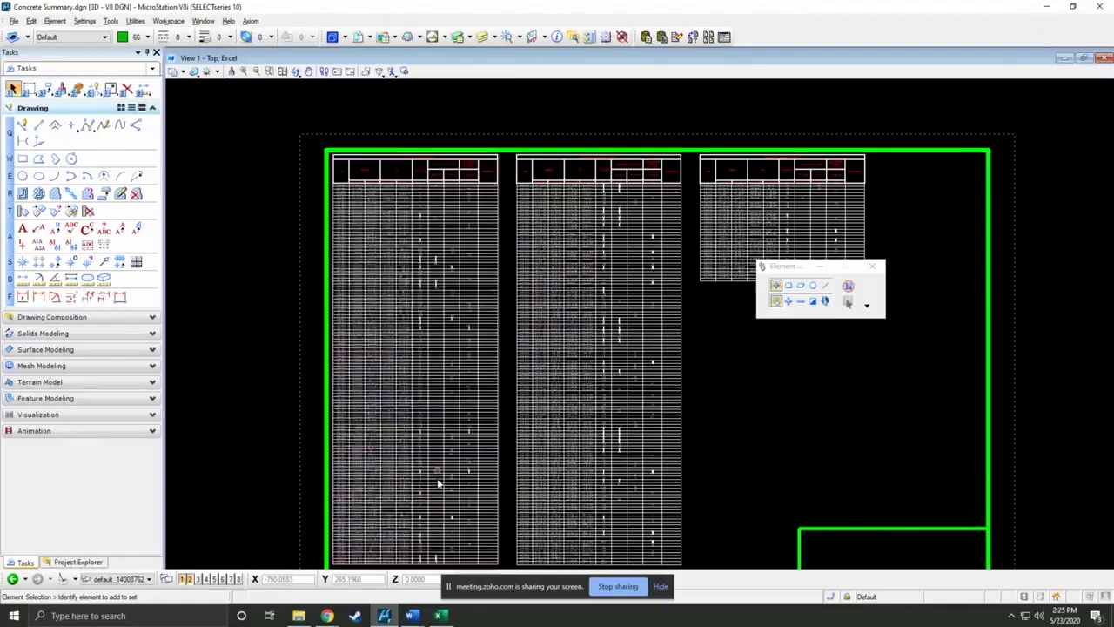
Enter 'Change' in Excel's Remarks cells J7–J10, then minimise the workbook
click(441, 616)
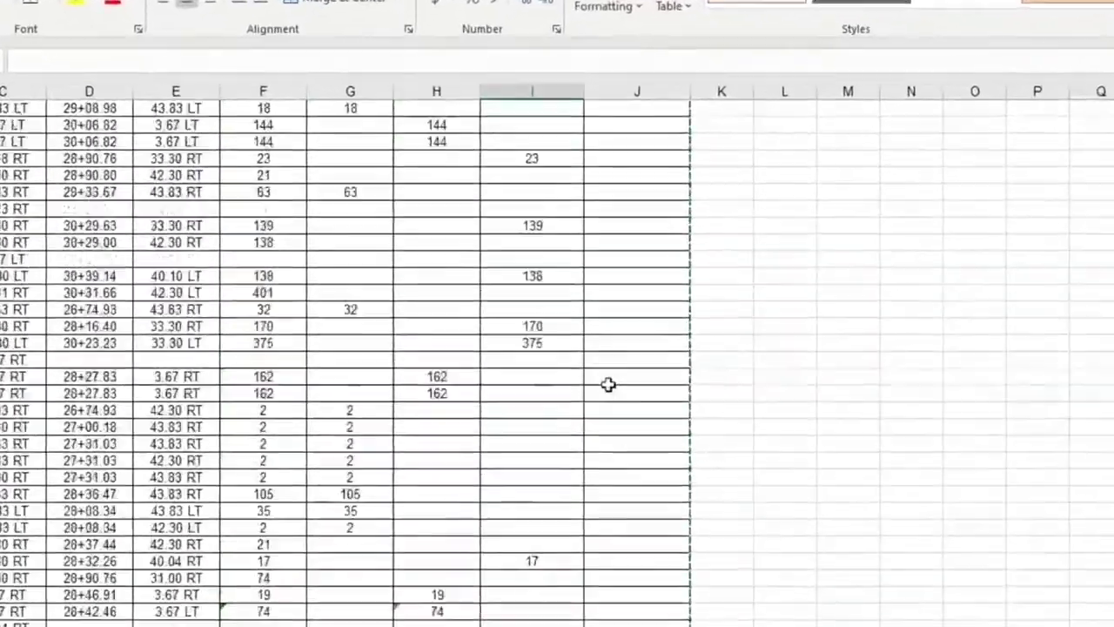
scroll(618, 392, up, 15)
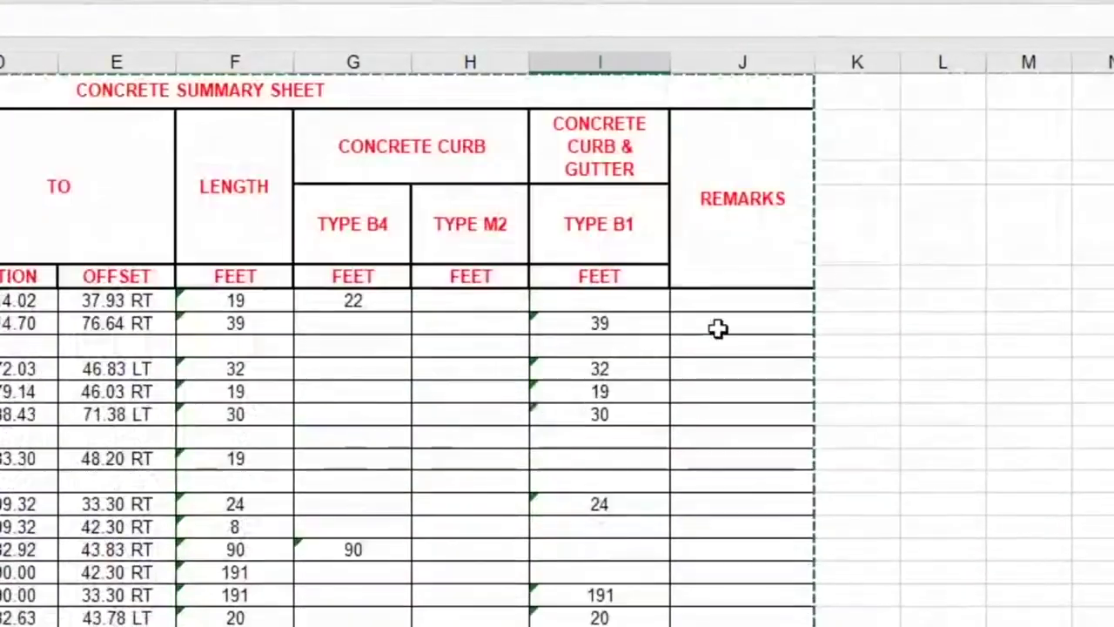
click(719, 329)
text(Change)
key(Return)
text(C)
key(Return)
text(C)
key(Return)
text(C)
key(Return)
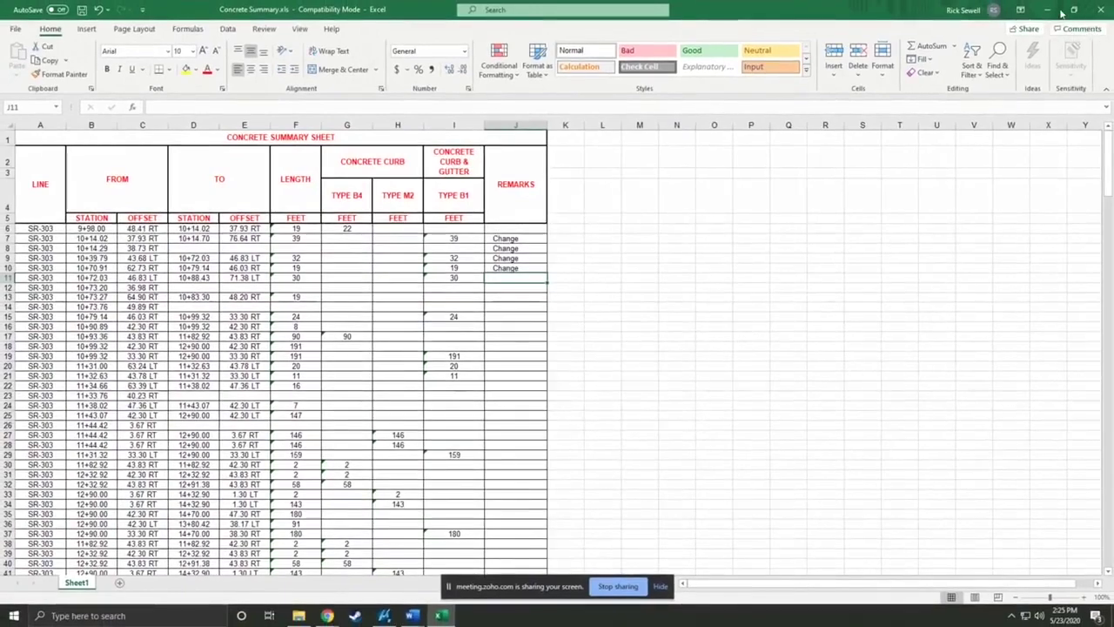
click(1059, 11)
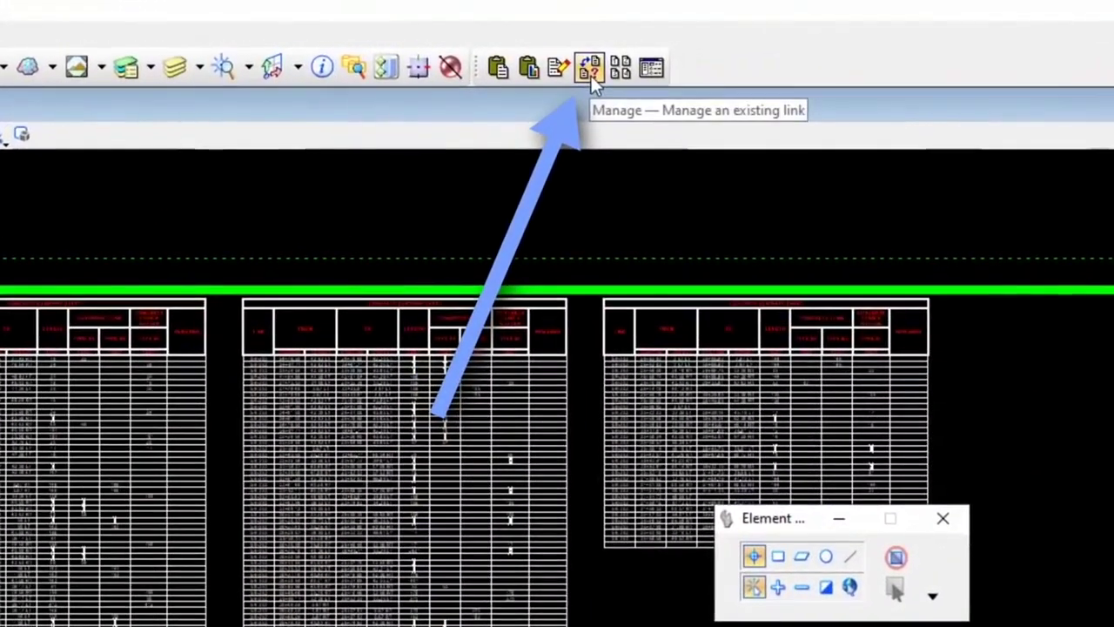
Refresh the linked Excel tables from the edited workbook, then close the link manager
click(591, 76)
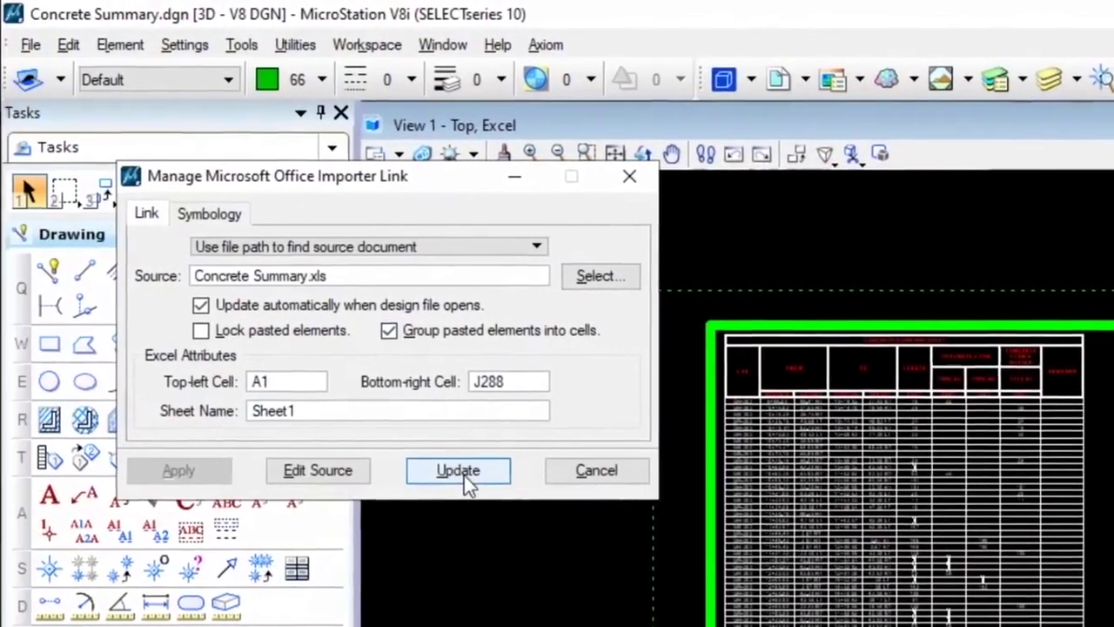
click(476, 476)
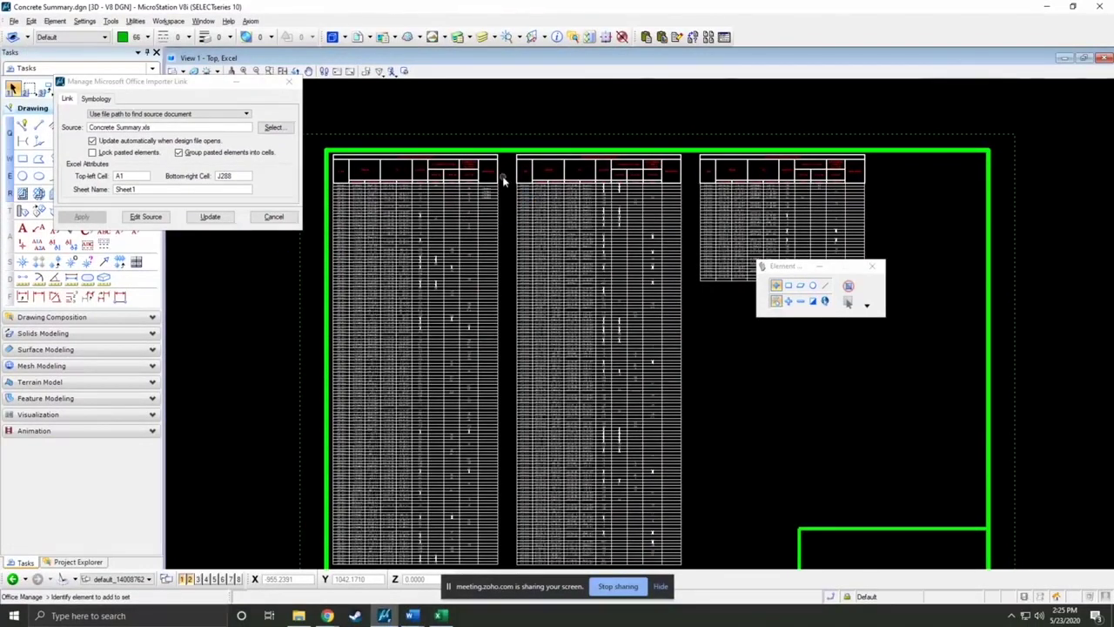
scroll(496, 183, up, 2)
scroll(496, 183, up, 3)
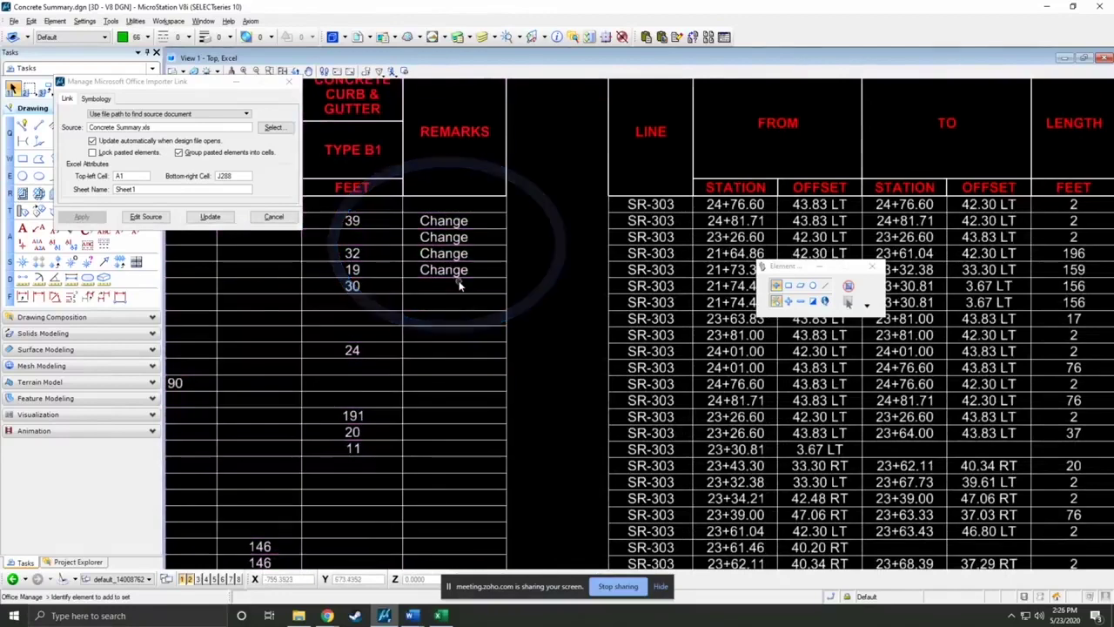
scroll(459, 286, down, 5)
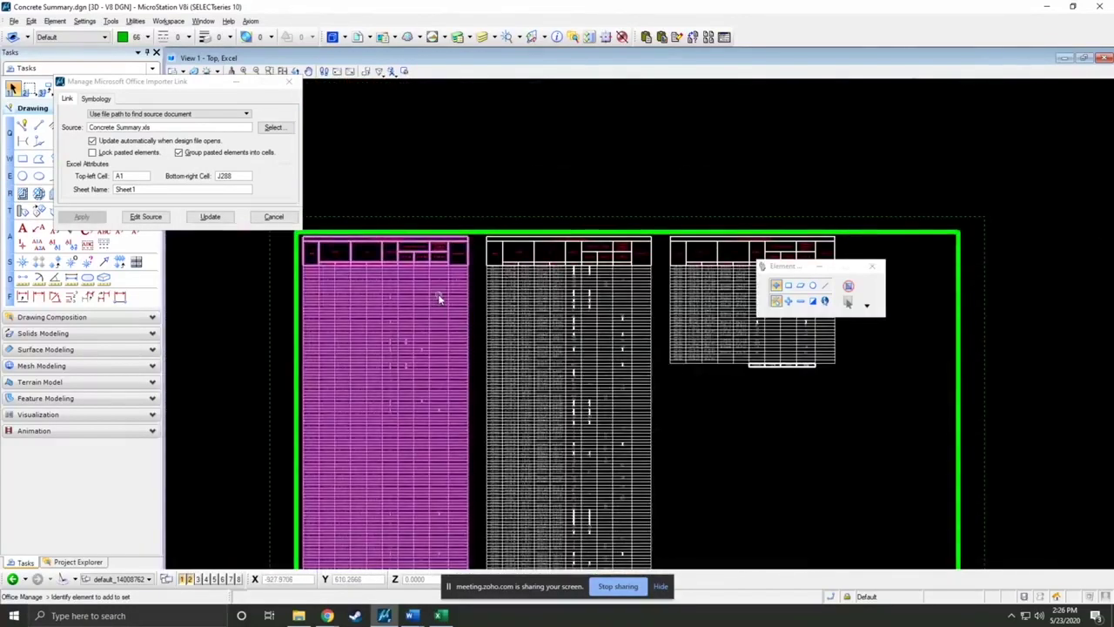
click(441, 301)
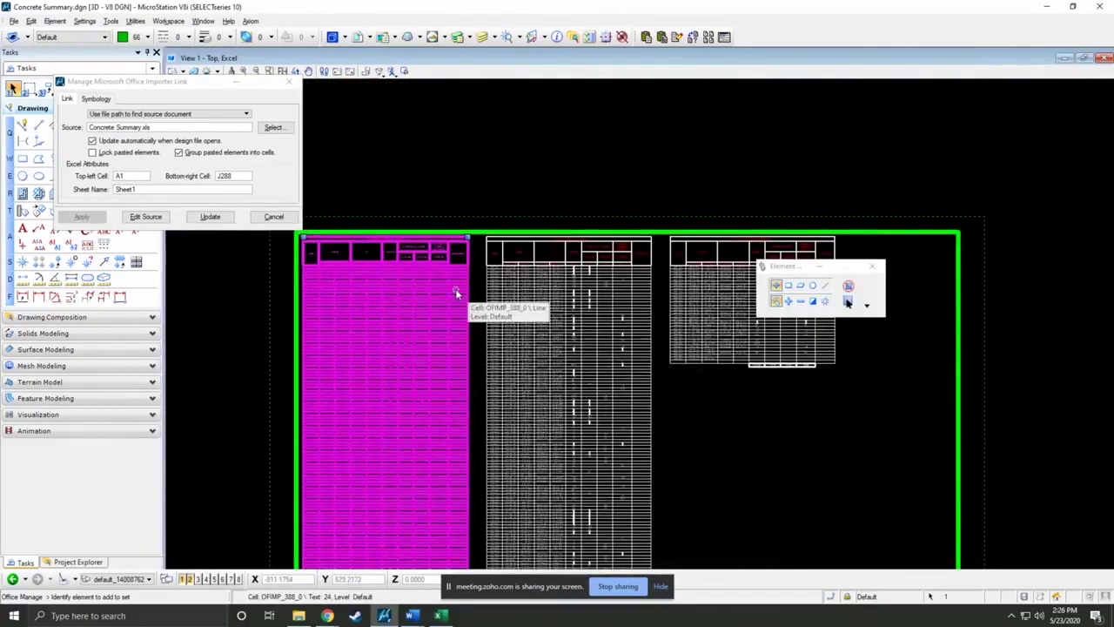
scroll(456, 288, up, 3)
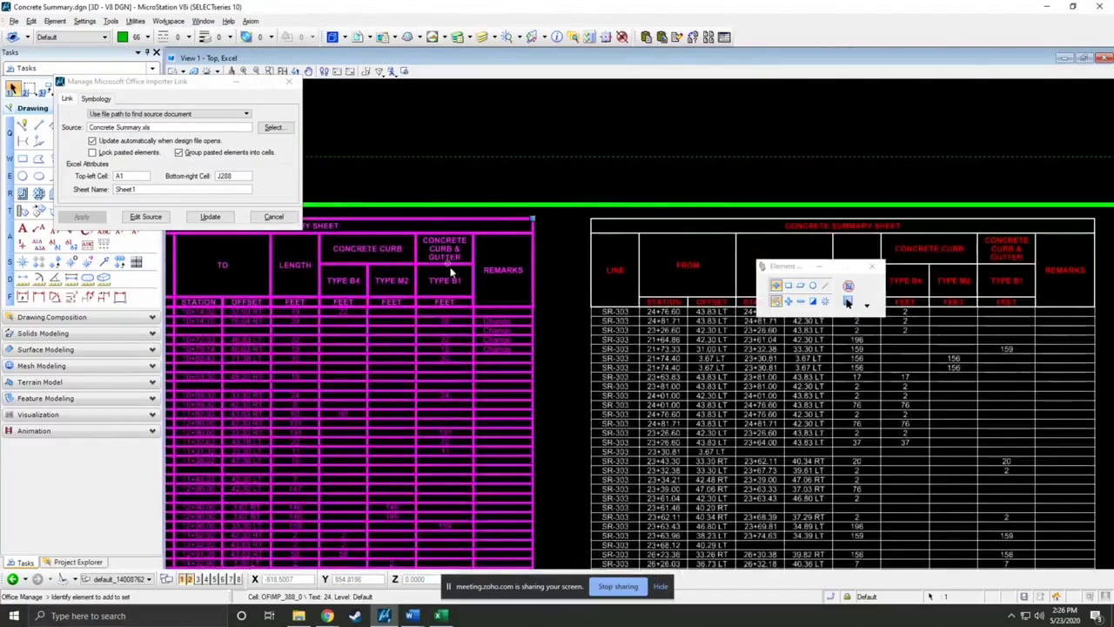
scroll(451, 285, down, 2)
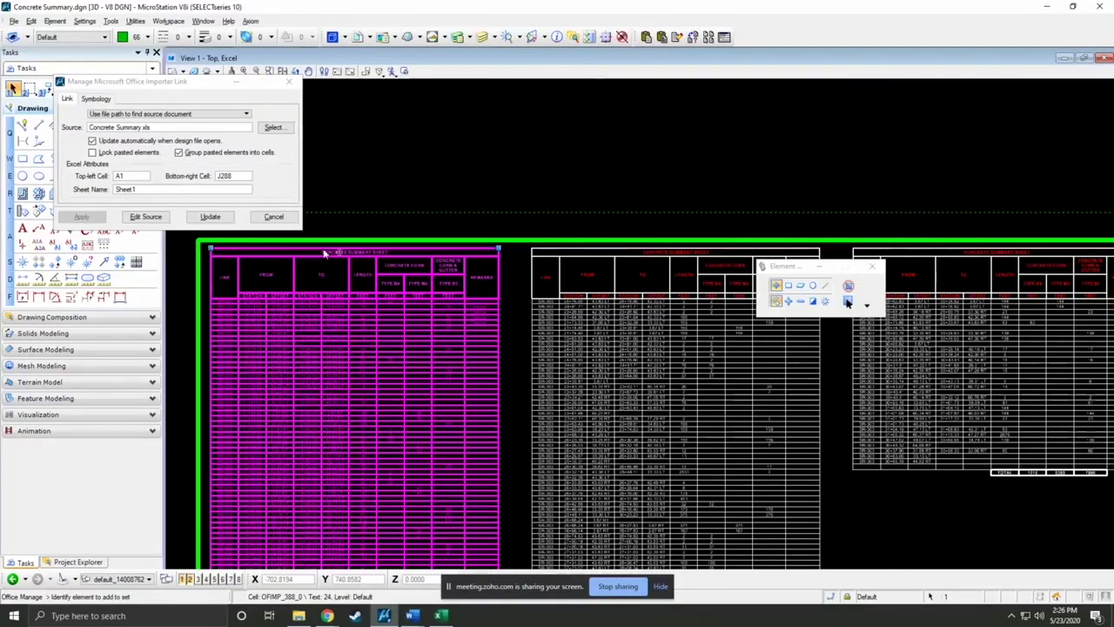
right_click(385, 194)
scroll(384, 184, down, 2)
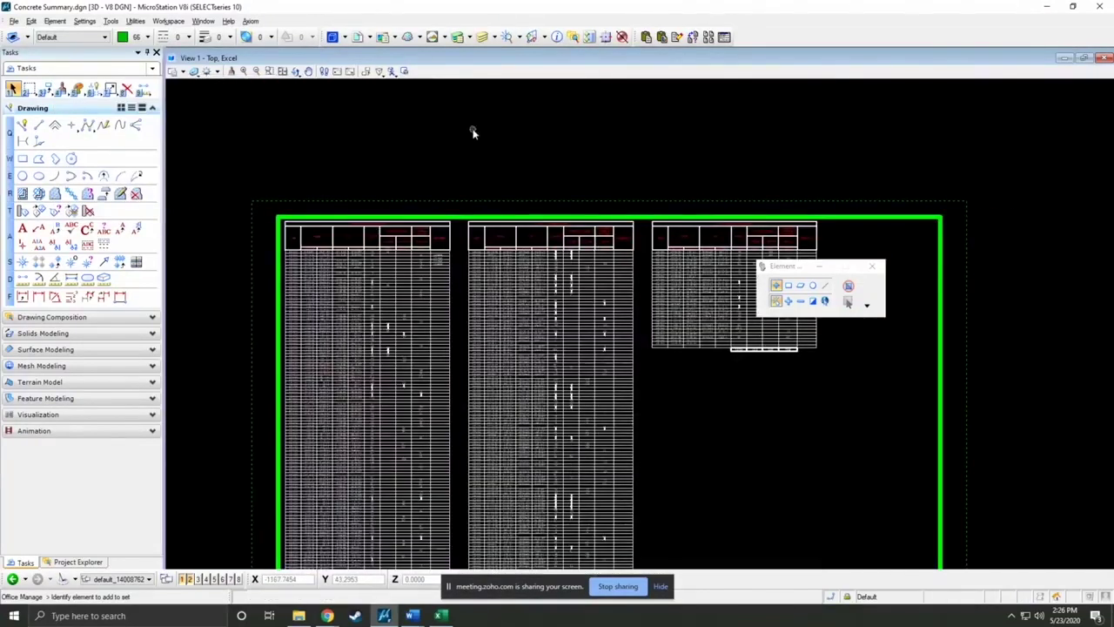
Switch the design file to its Word model, showing the empty green border
click(344, 38)
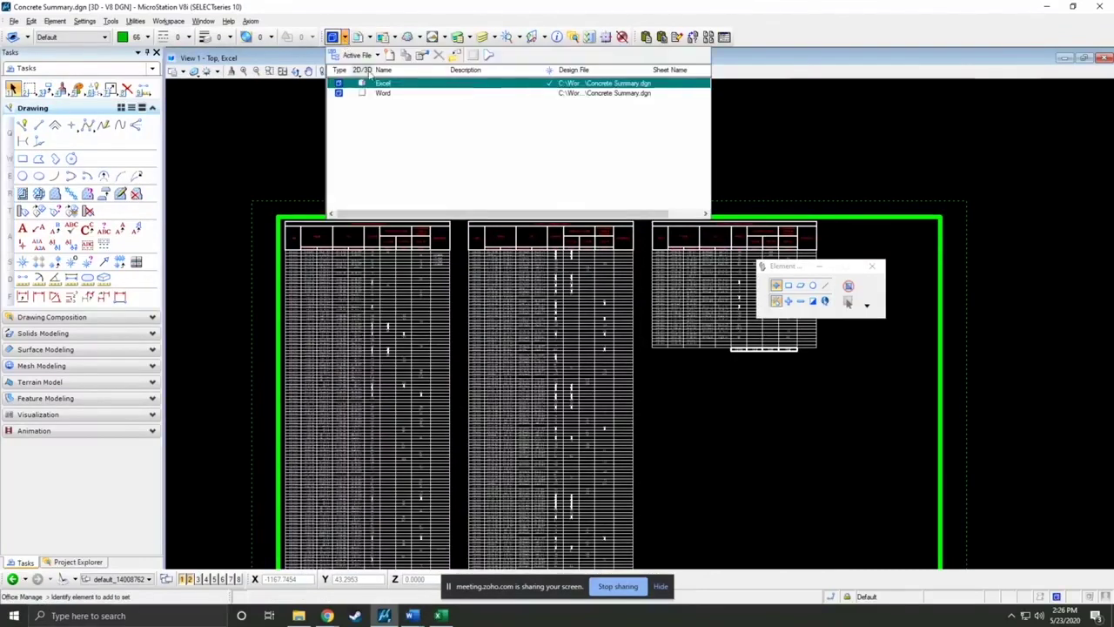
double_click(403, 93)
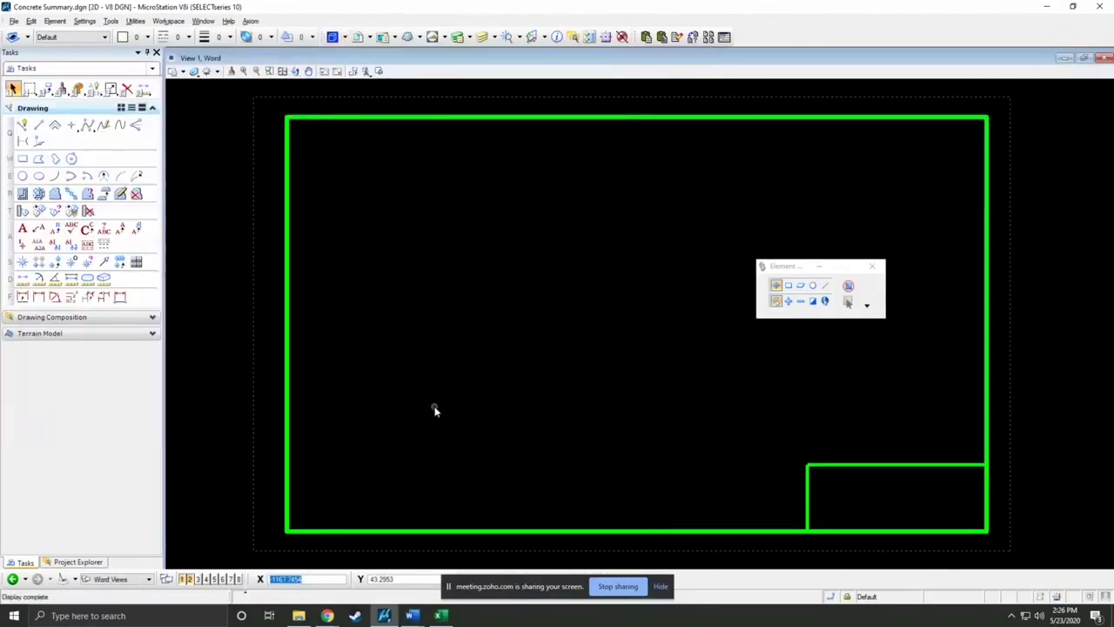
click(420, 619)
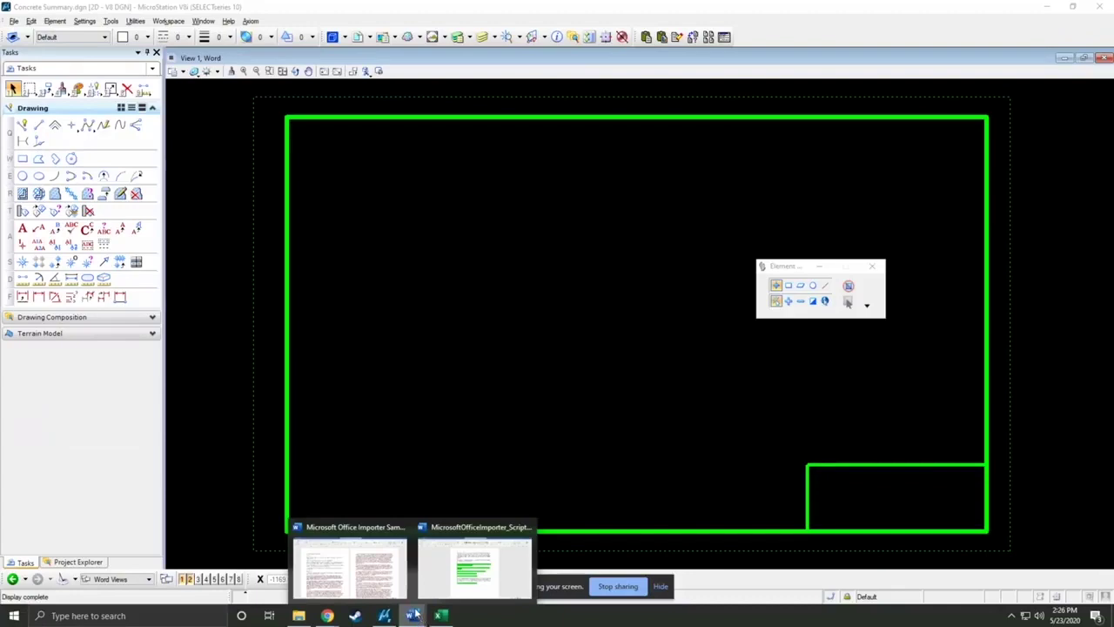
Select all 2080 words of Microsoft Office Importer Sample File.docx in Word
click(350, 566)
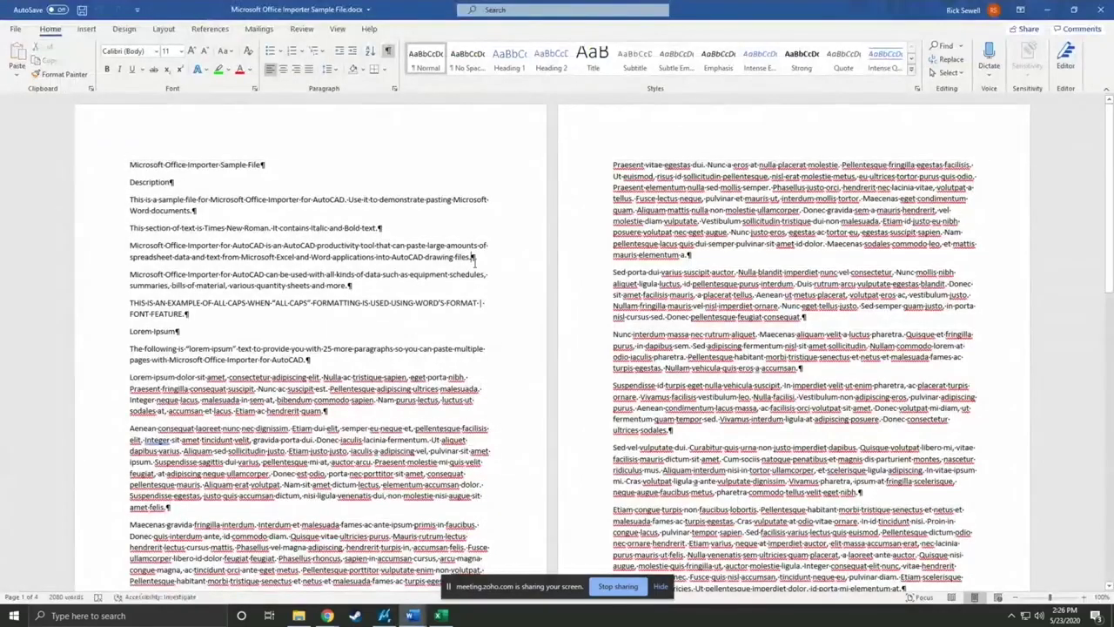
scroll(459, 272, down, 10)
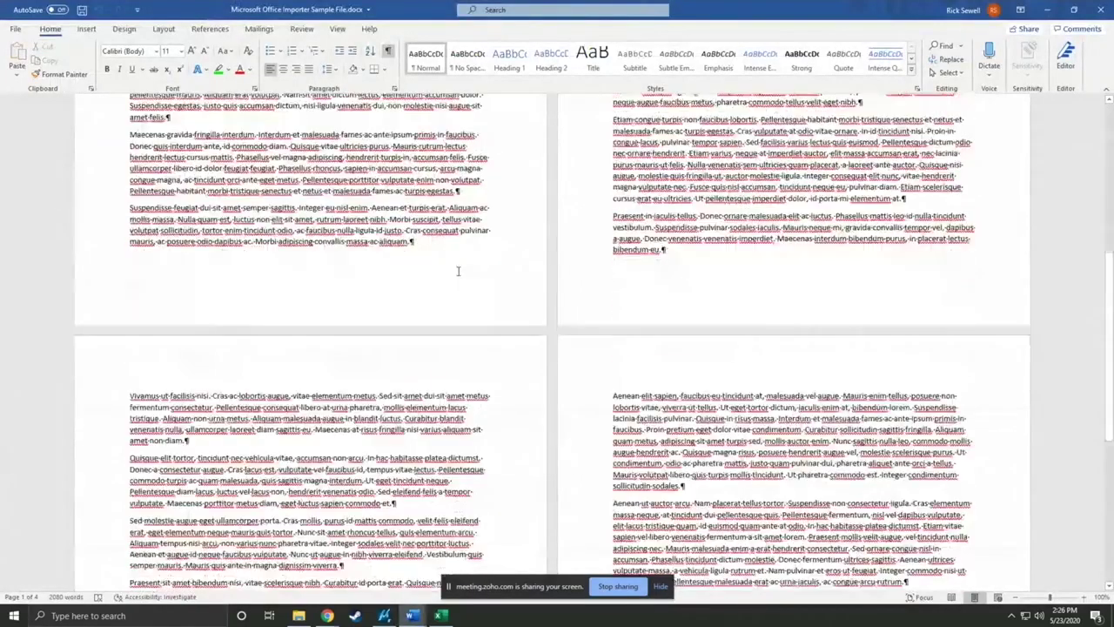
scroll(458, 272, up, 10)
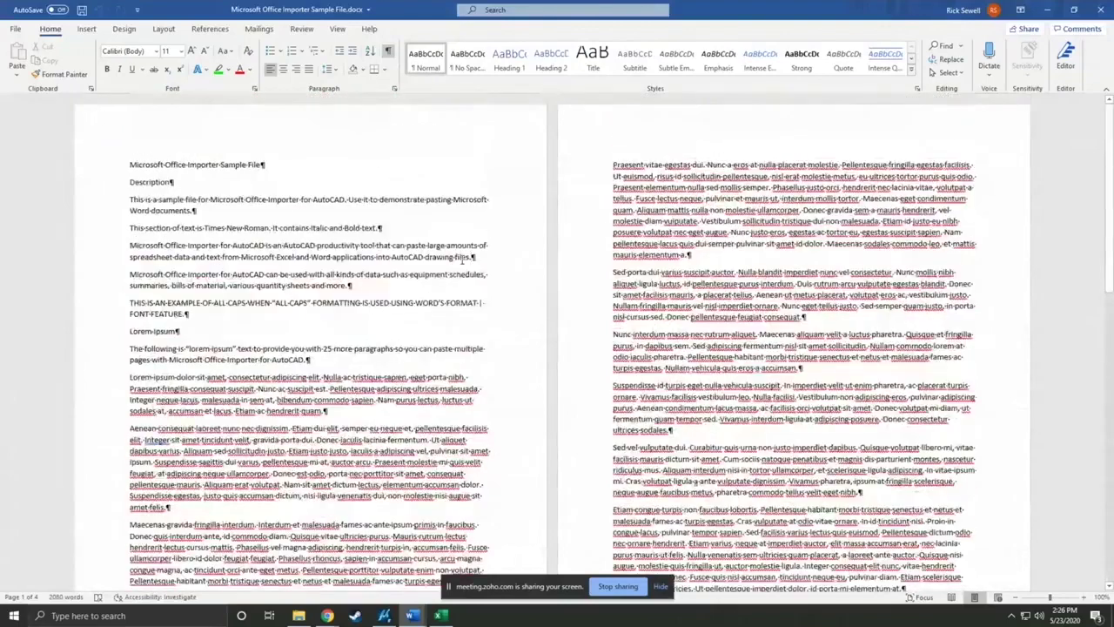
key(ctrl+a)
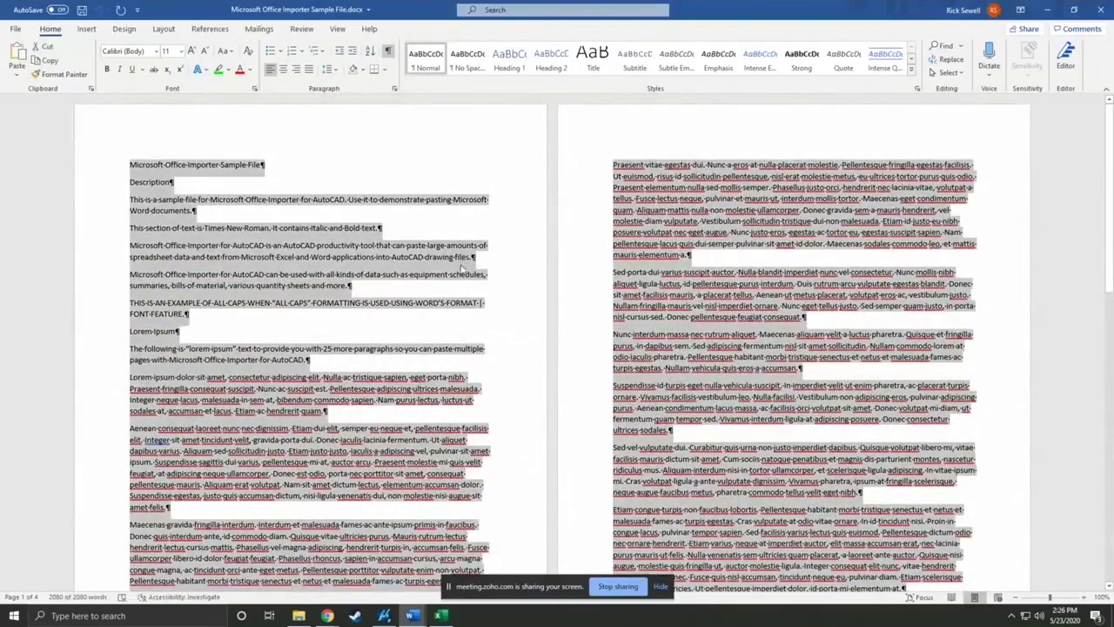
Paste the Word sample text inside the green border, split into four linked columns
click(384, 615)
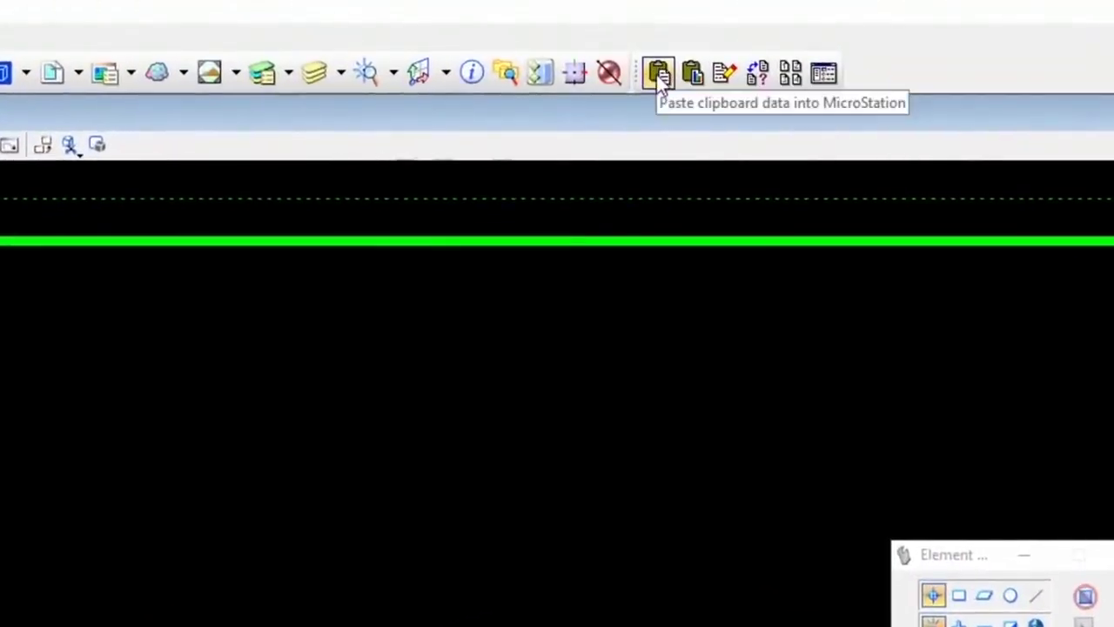
click(659, 74)
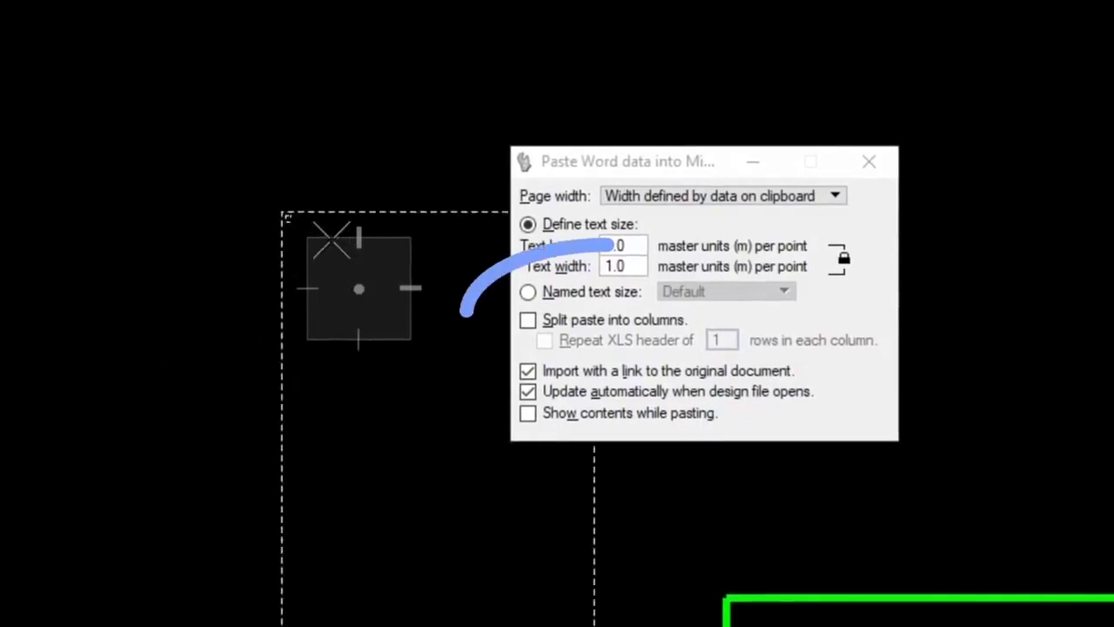
click(528, 321)
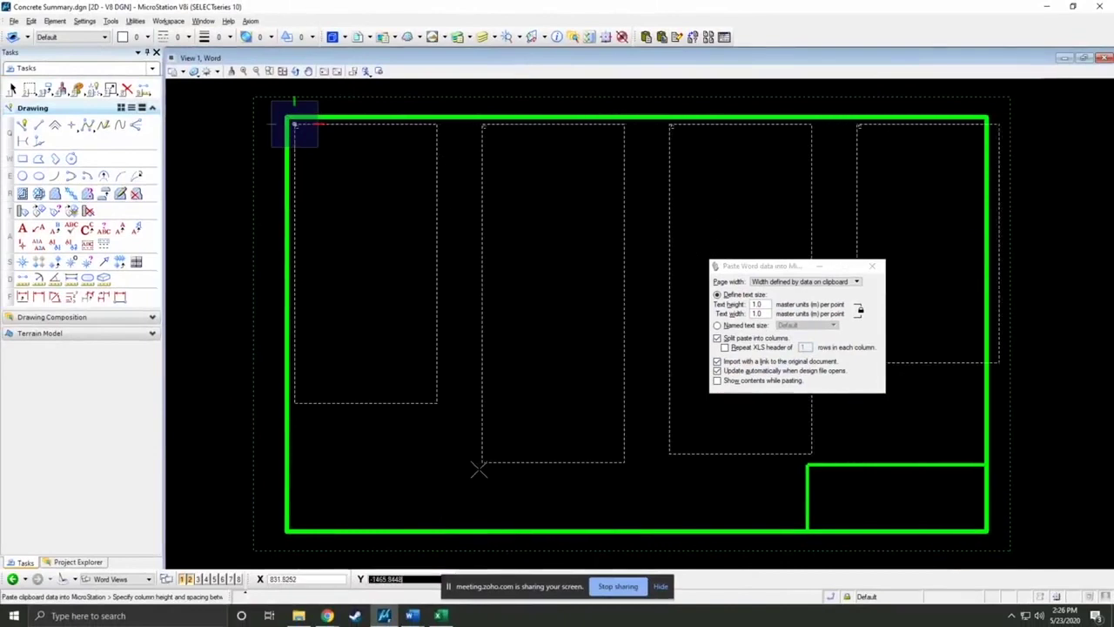
click(462, 512)
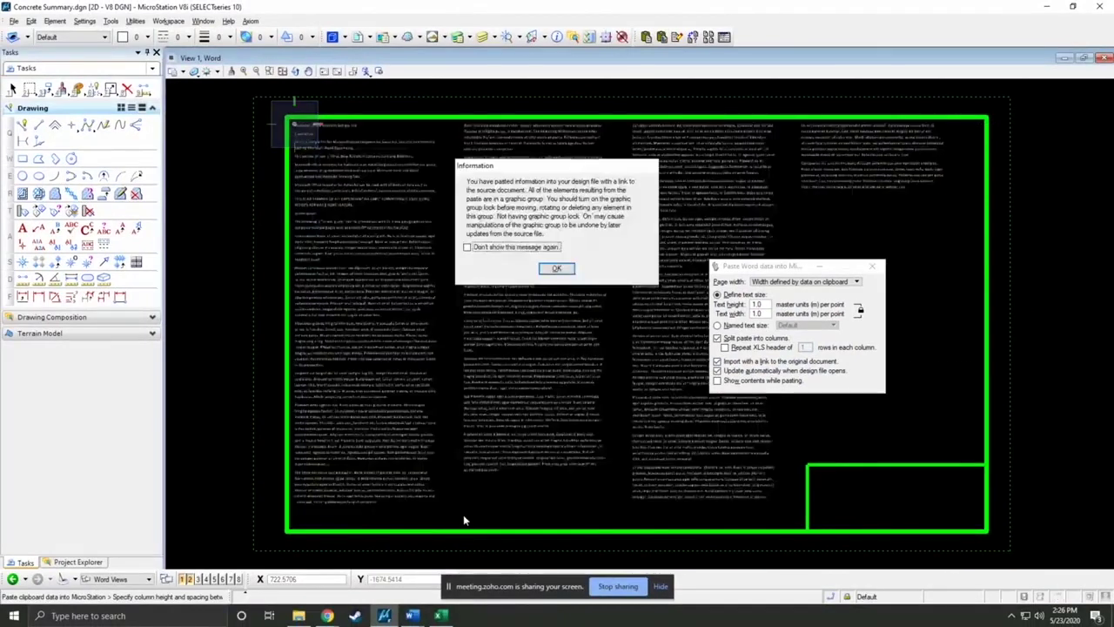
click(558, 270)
Add eight gibberish lines (e.g. 'zsdgfszDFszdf') after the paragraph ending 'mauris elementum a.'
mouse_move(424, 618)
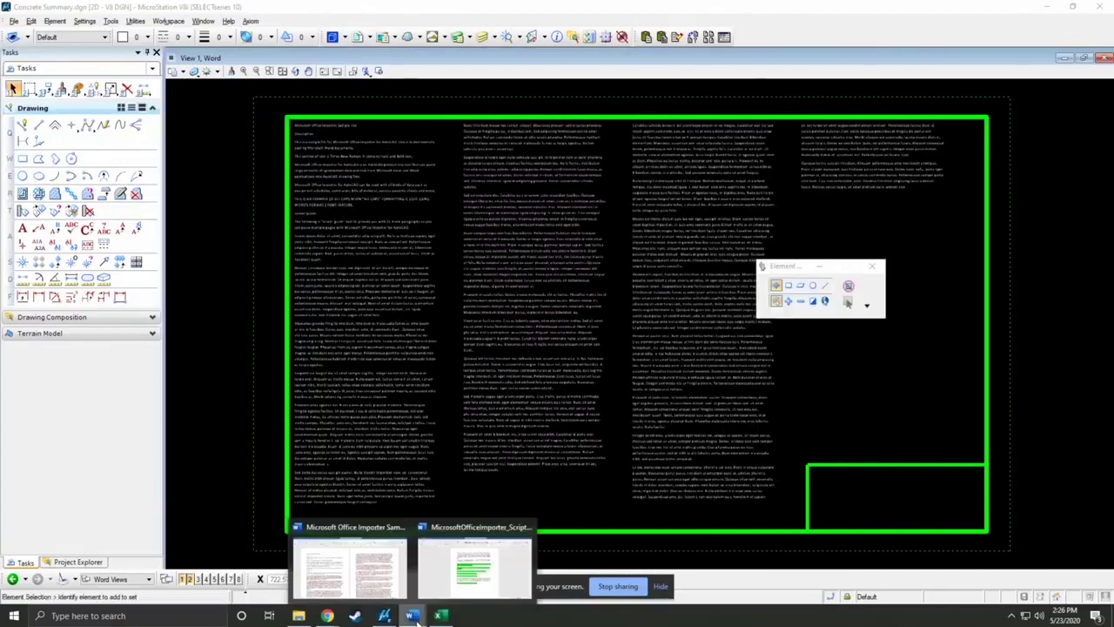
click(350, 566)
click(709, 251)
key(Return)
text(zsdgfszDFszdf)
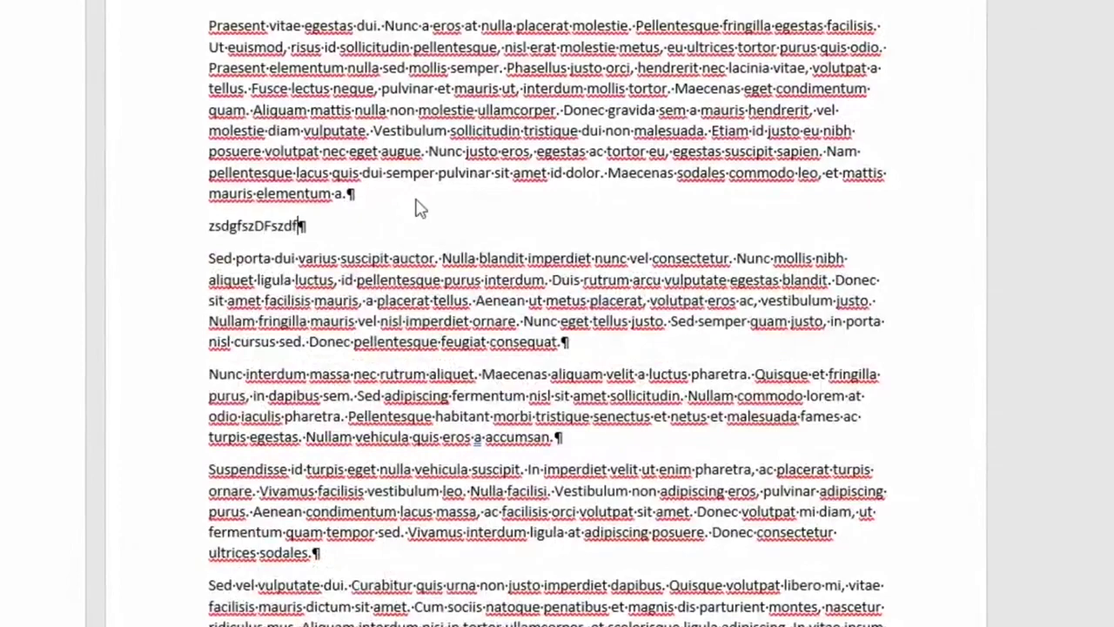
key(Return)
text(asdfsdfasdfasedf)
key(Return)
text(safgawerwerawesr)
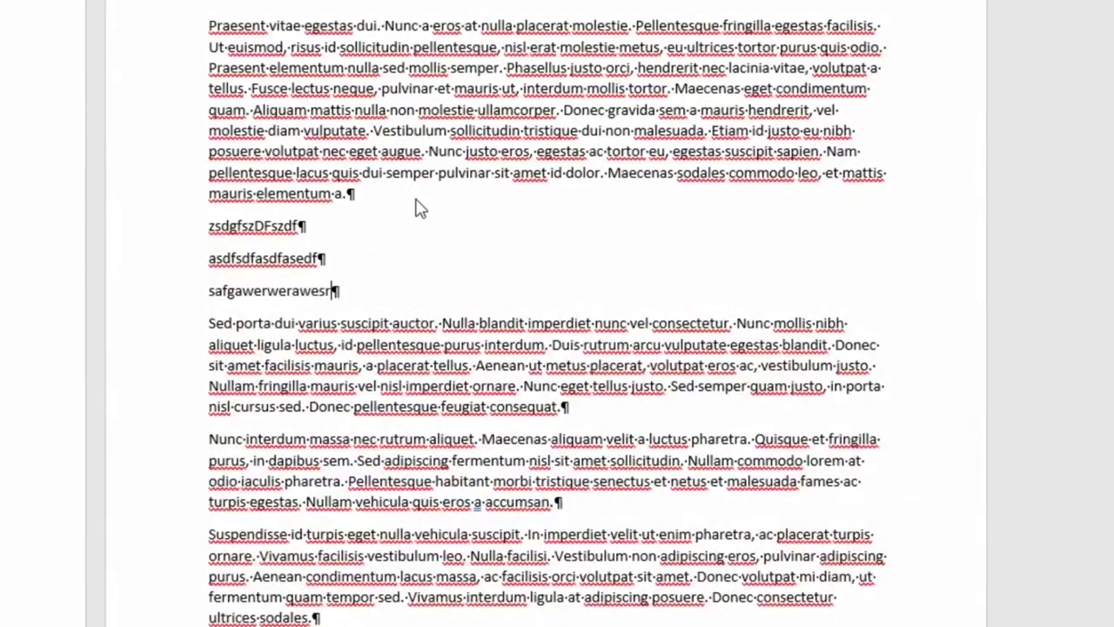
key(Return)
text(awerwrwaerawer)
key(Return)
text(sfa)
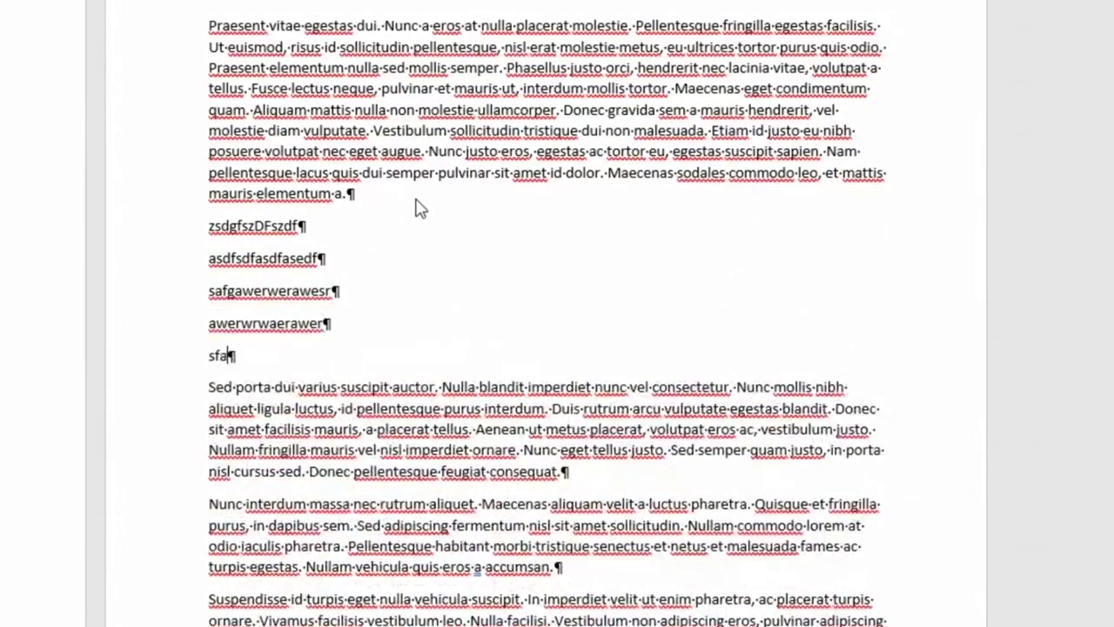
text(SDaedqwedQWD)
key(Return)
text(qeQDFWaewqedwq)
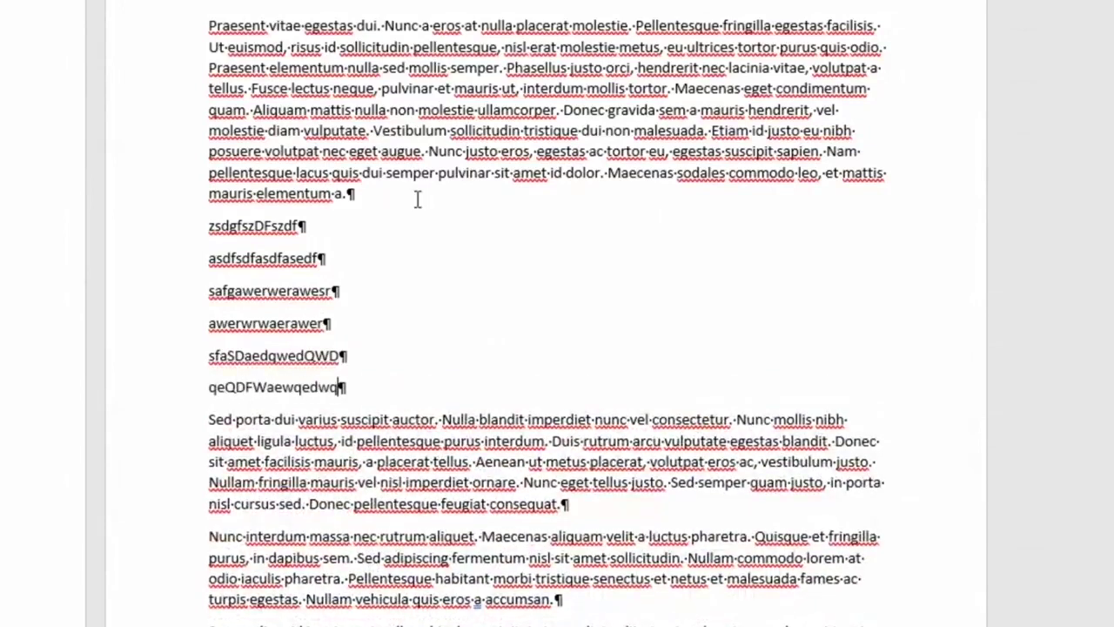
key(Return)
text(QRDQWEDWQAEDqwd)
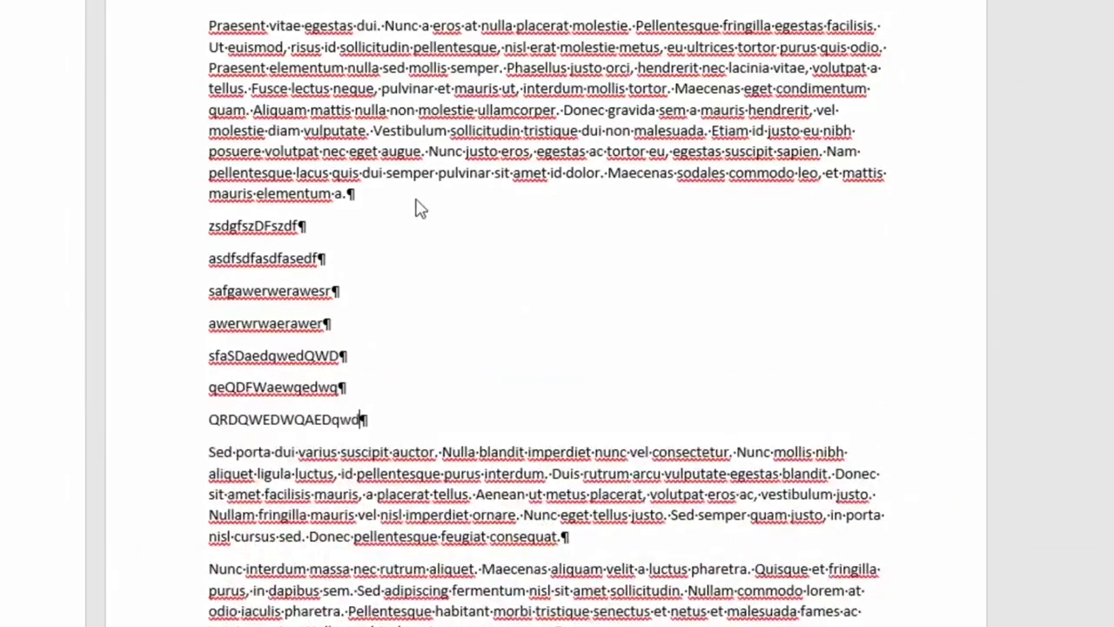
key(Return)
text(QEqweqweEQW)
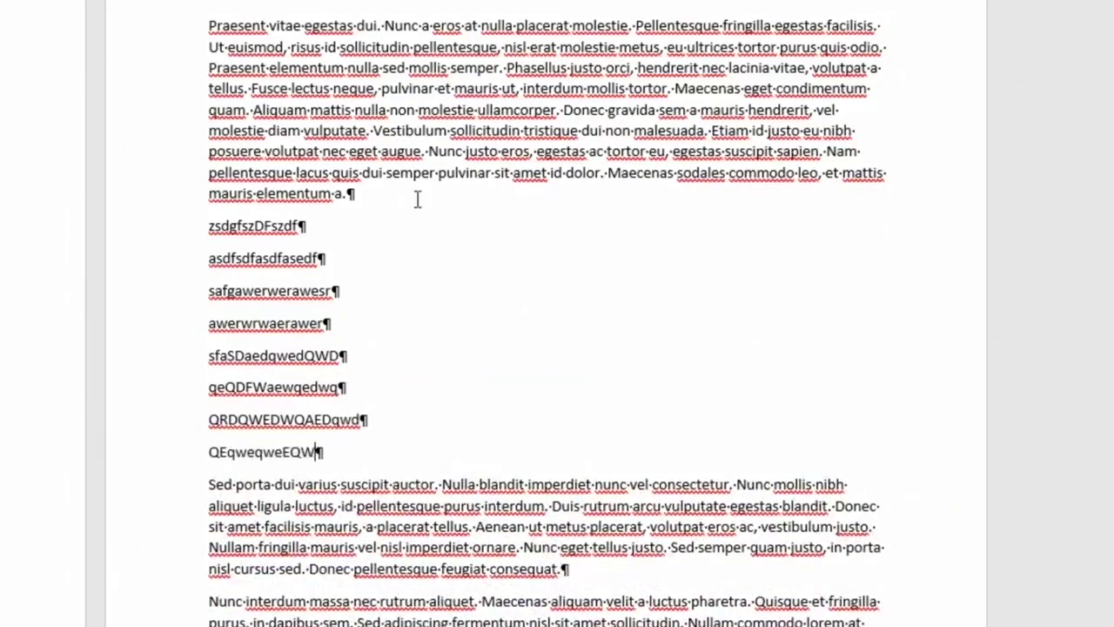
key(Return)
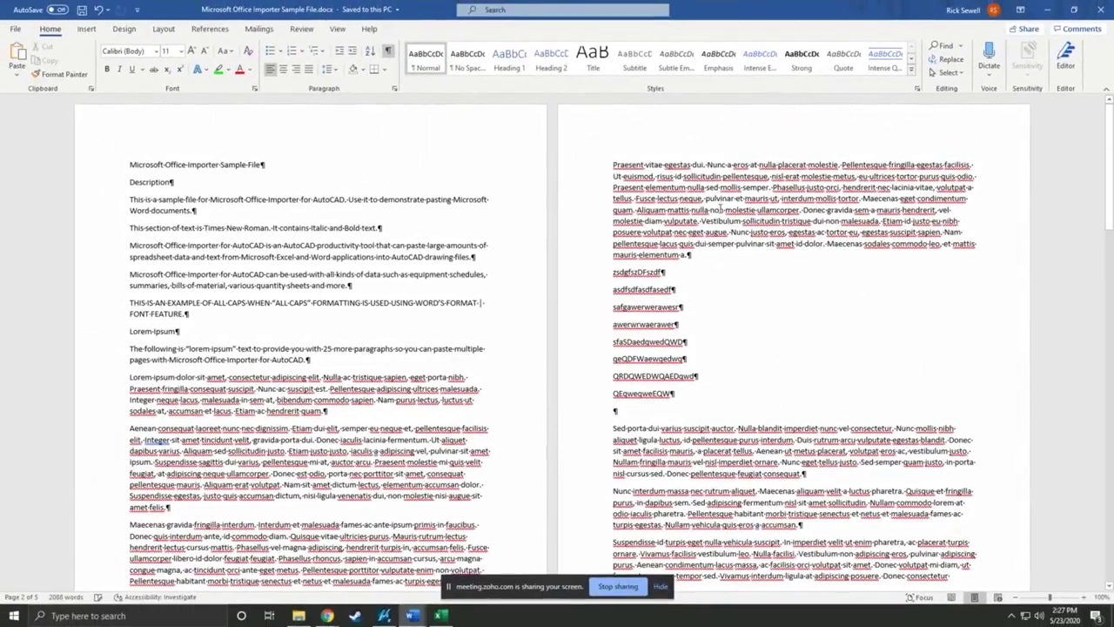
Update the Office Importer link so the eight new Word filler lines reflow into the columns
click(1047, 10)
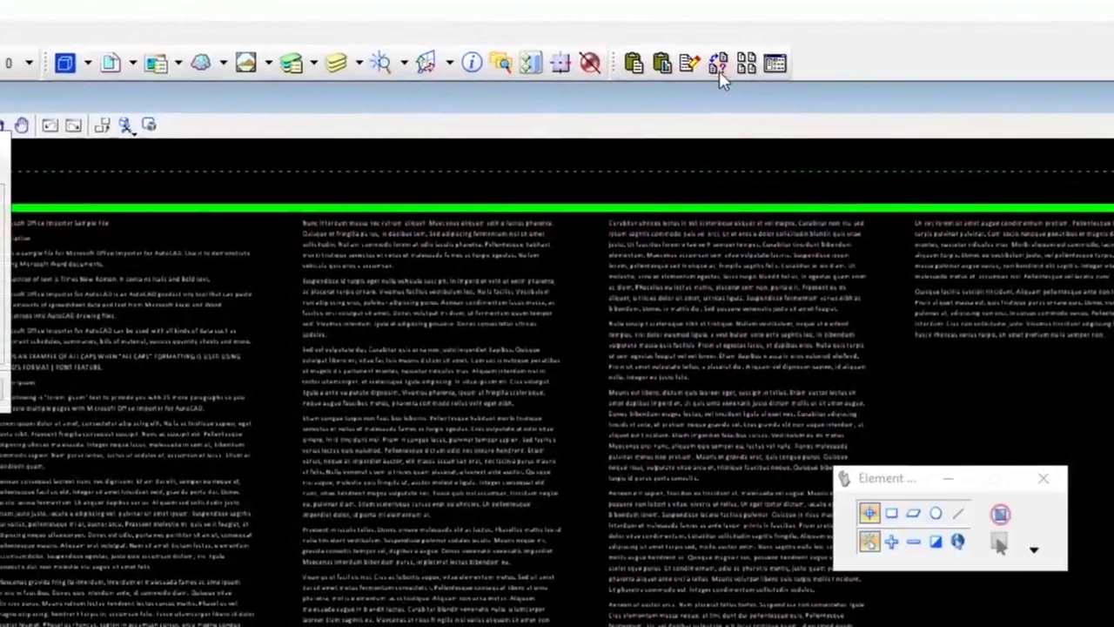
click(687, 59)
click(392, 394)
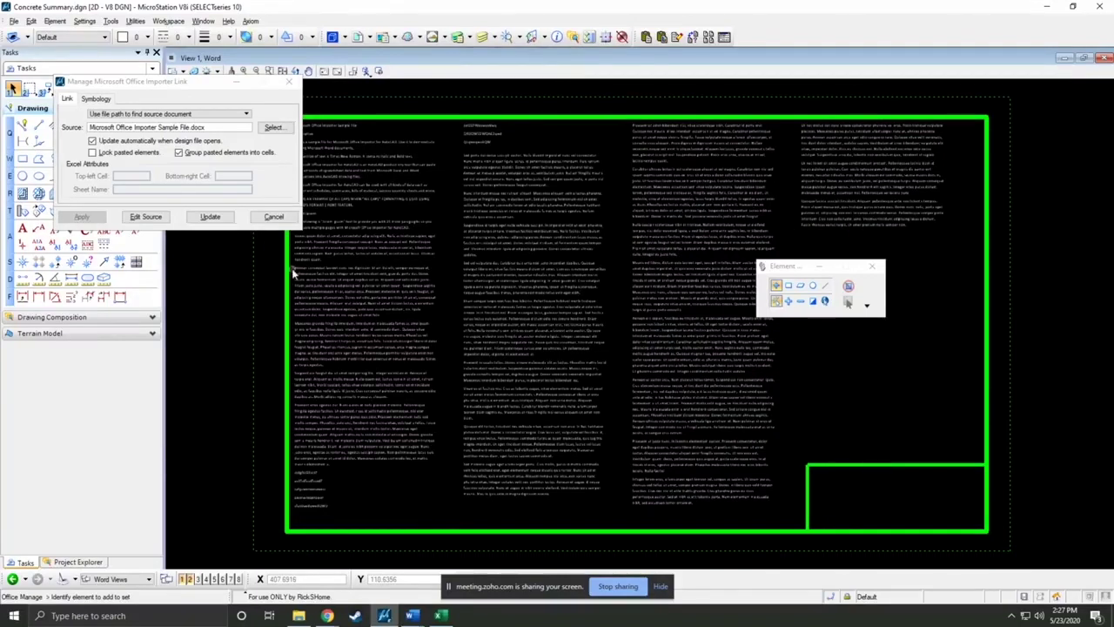
click(272, 217)
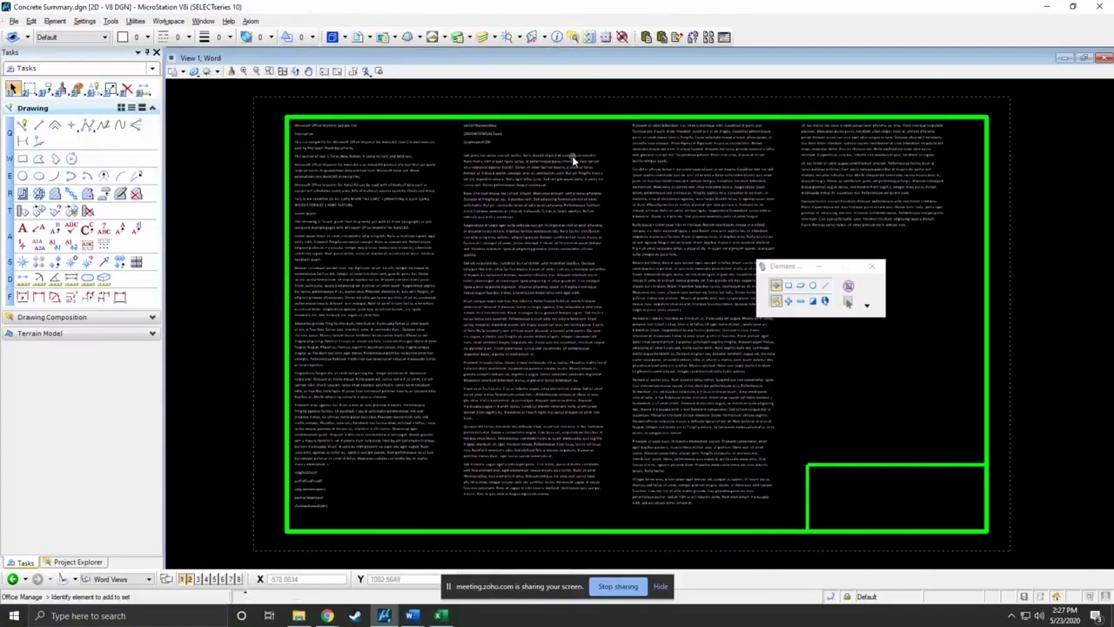
scroll(737, 100, up, 1)
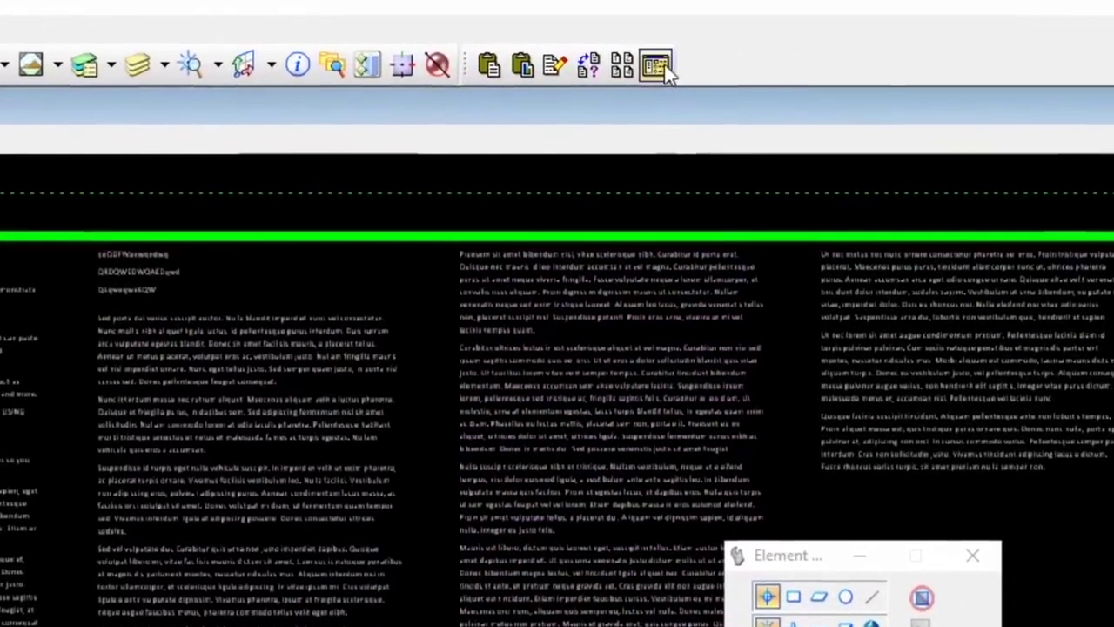
click(662, 63)
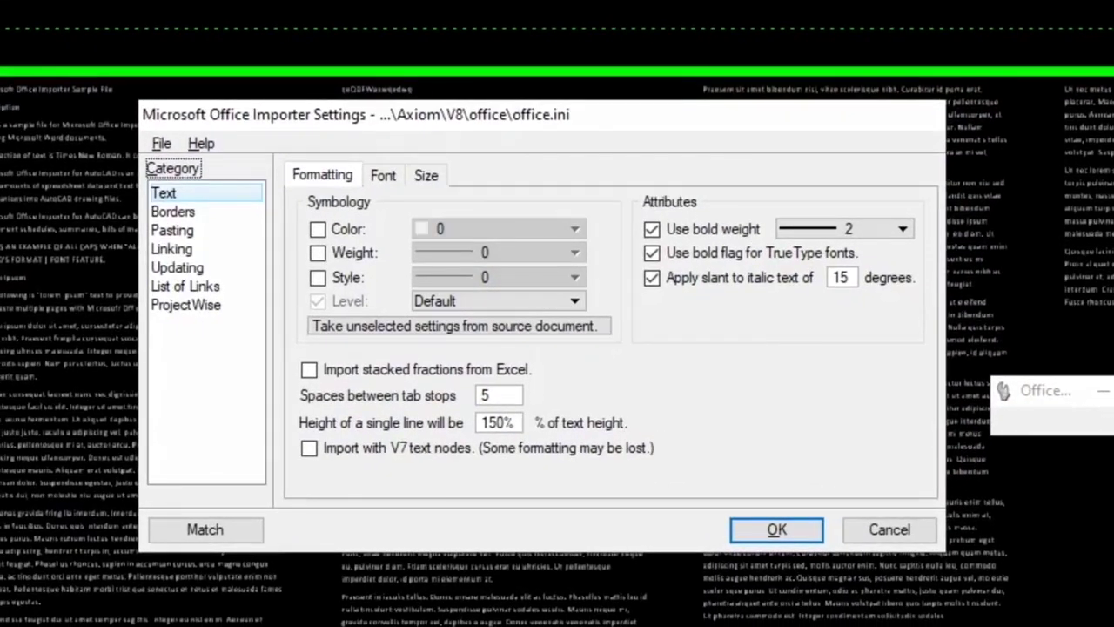
click(179, 212)
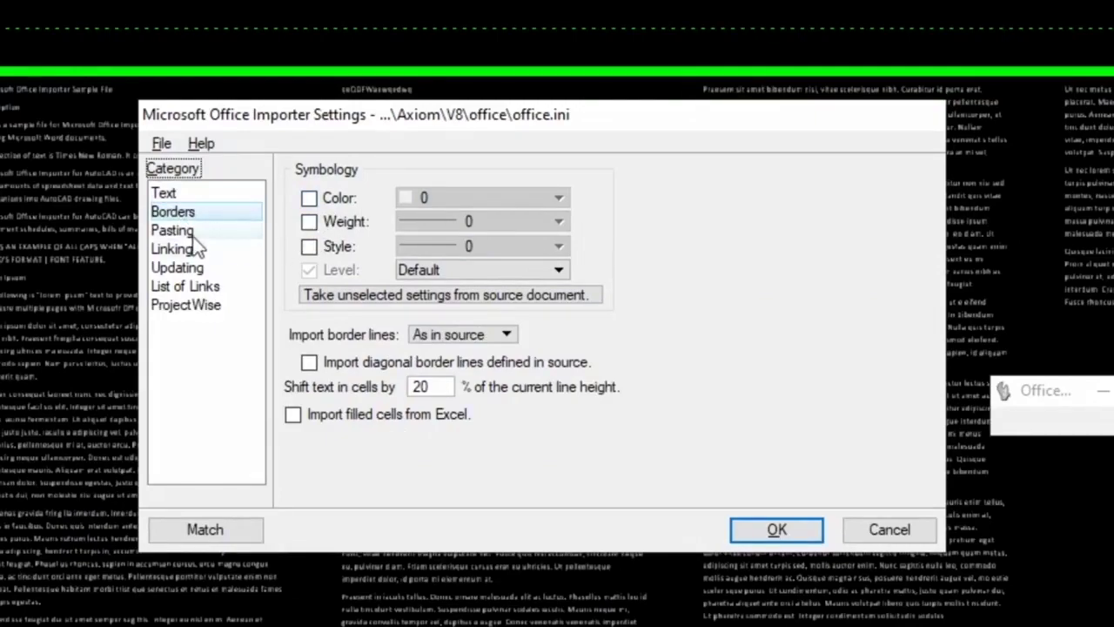
click(183, 231)
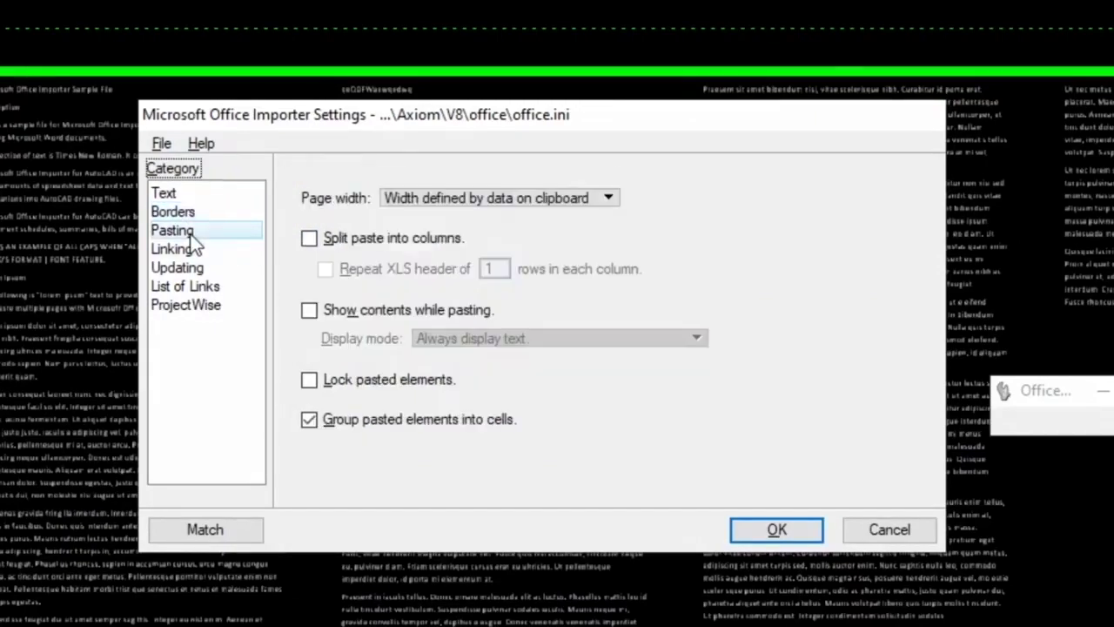
click(195, 256)
click(195, 270)
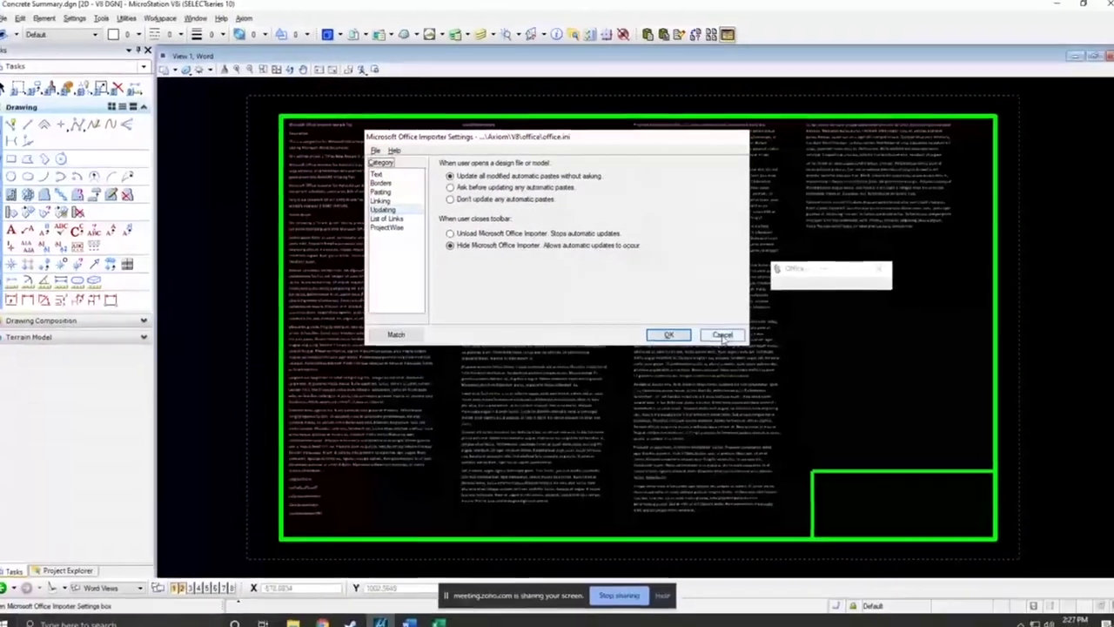
click(703, 397)
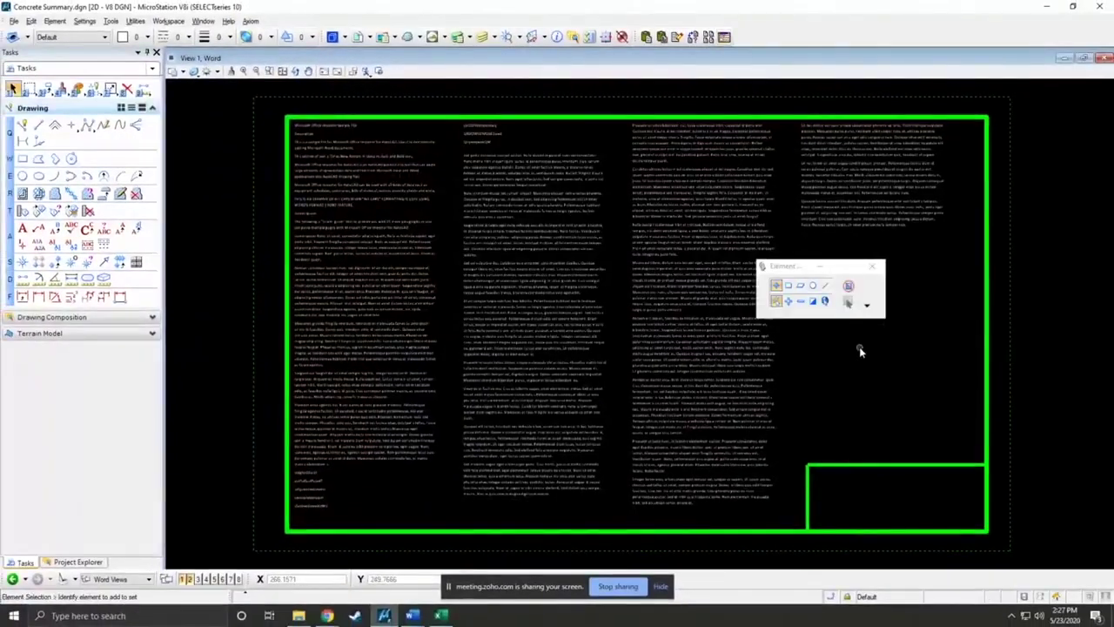